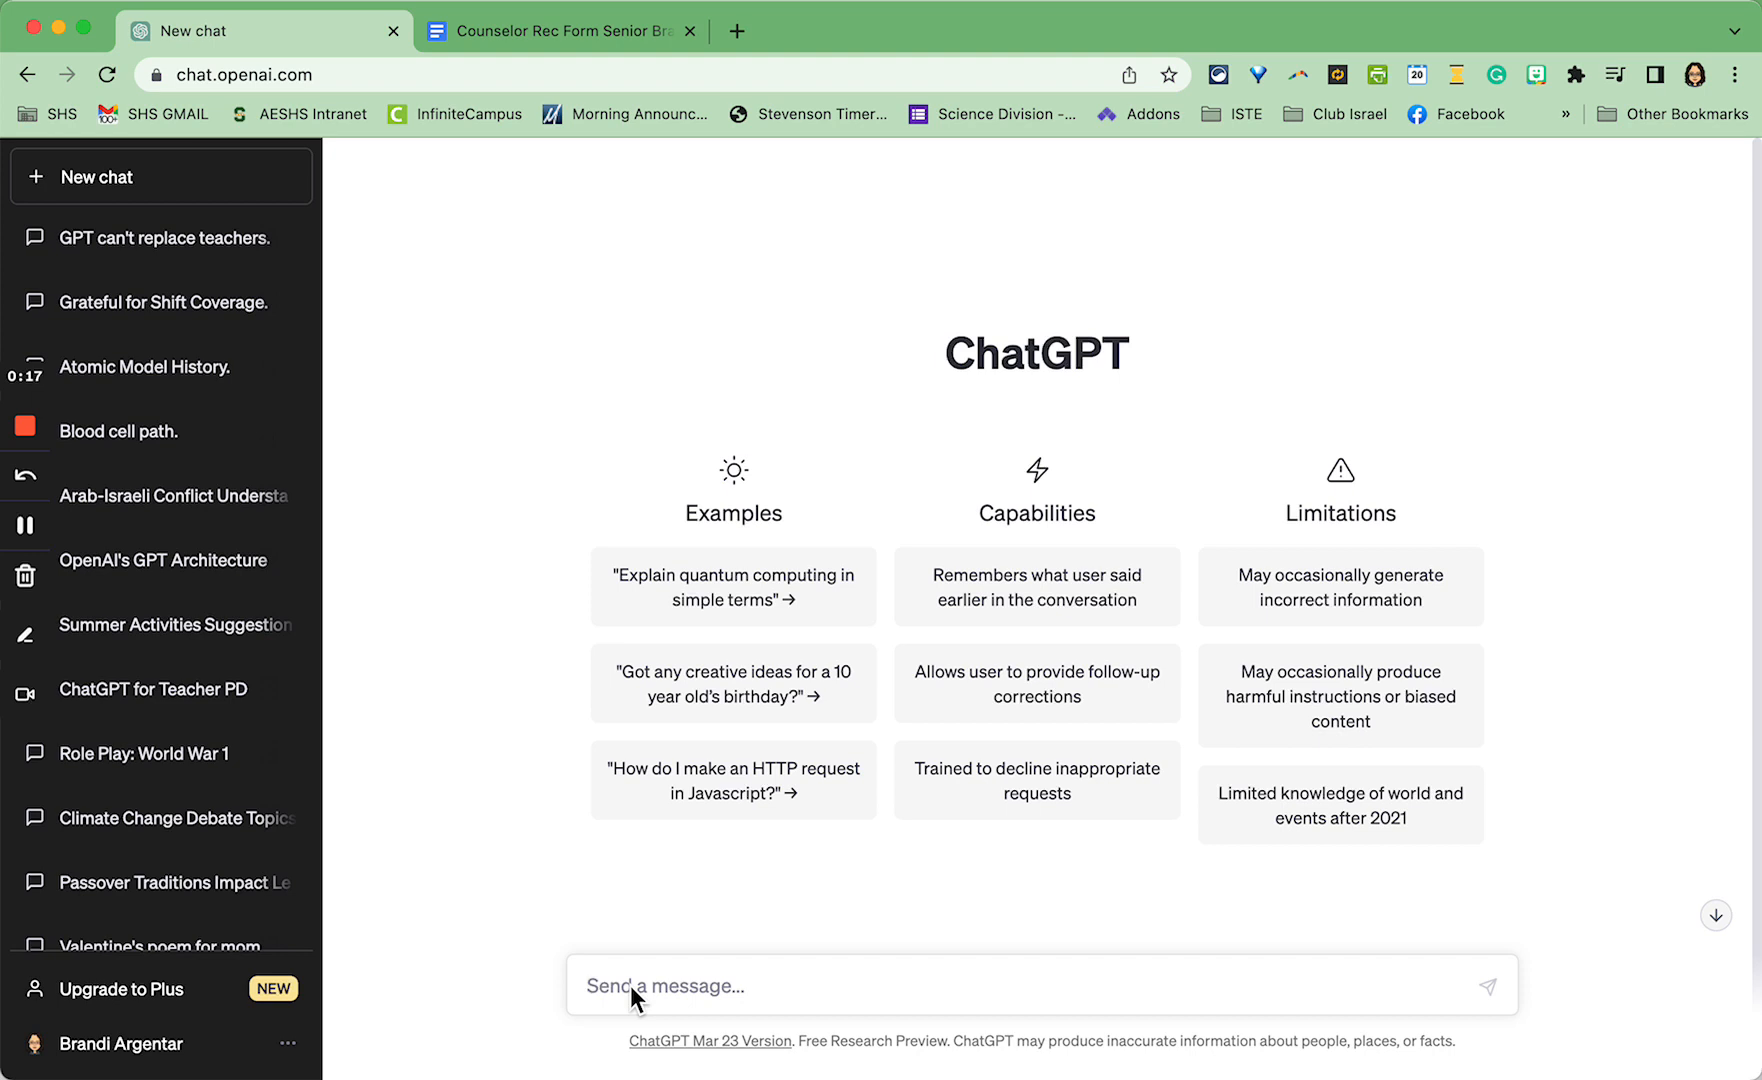
Step: Write the prompt "Act like a high school english teacher and compose a recommendation letter for the following student to the theater department at a Big 10 university."
text(Act like a high school )
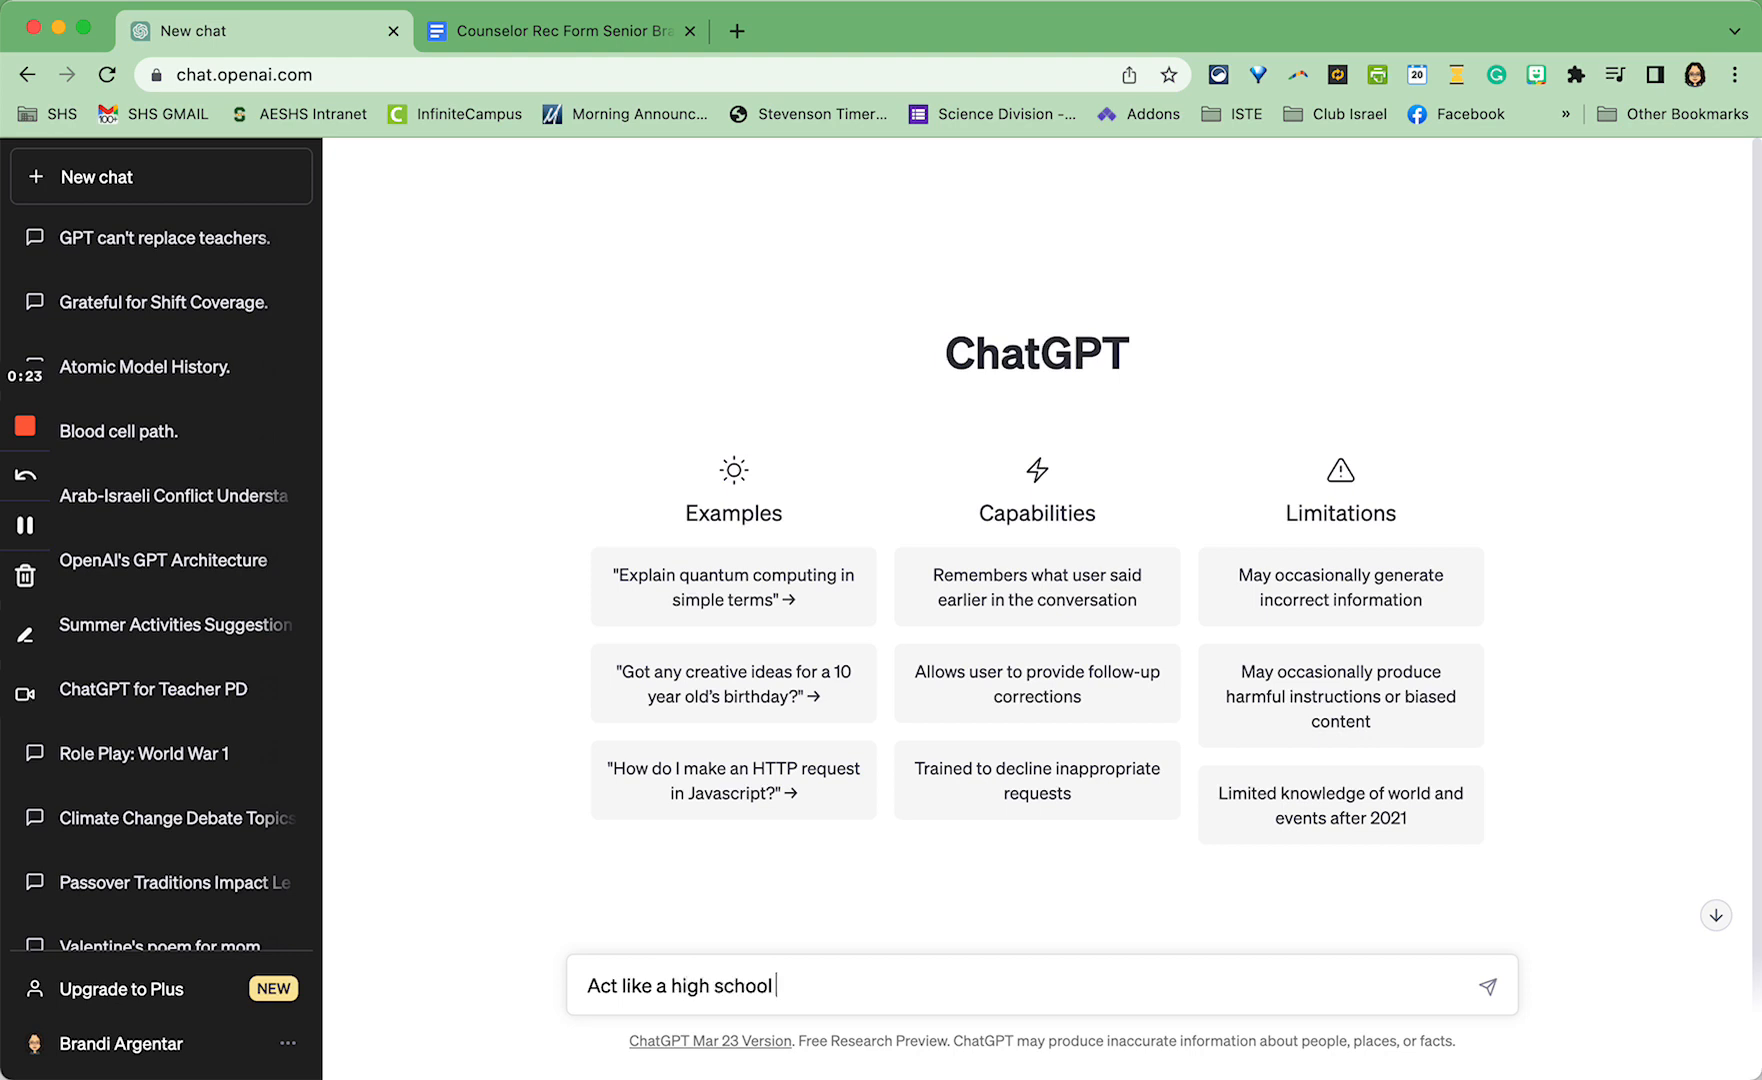
text(english teacher and)
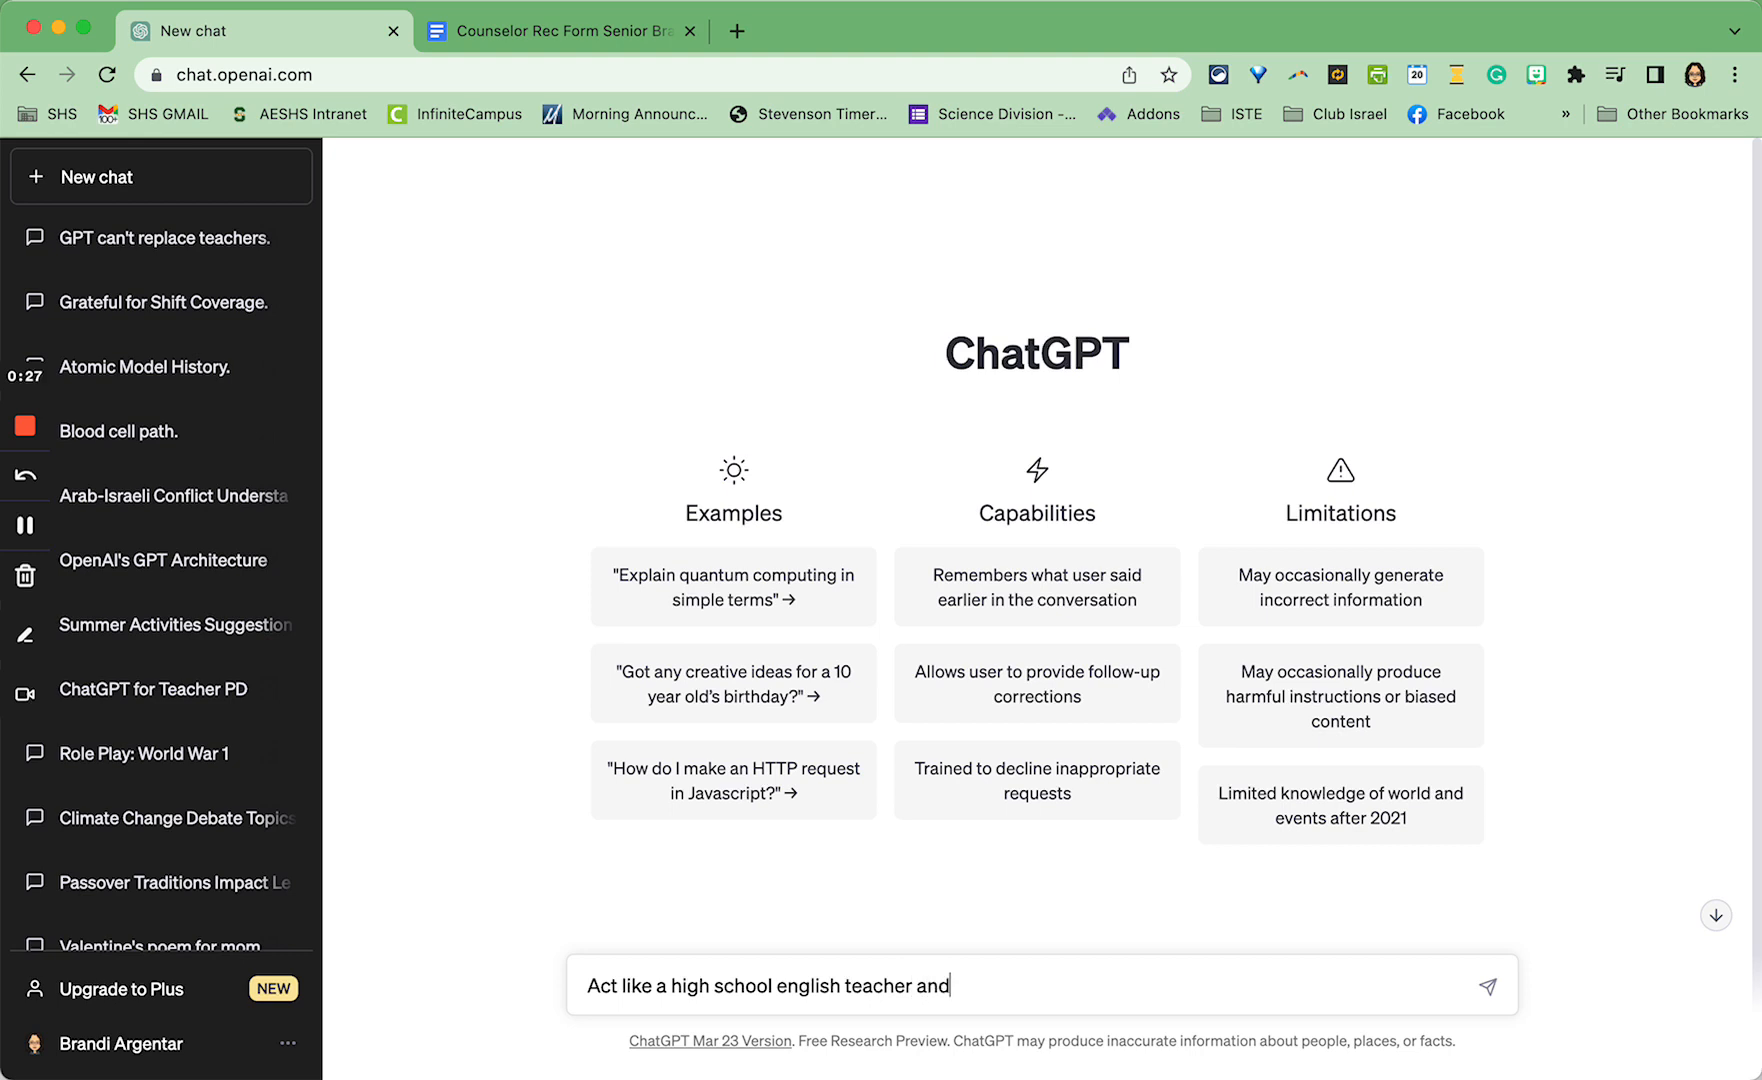
text( compose a )
text(redommendaiton)
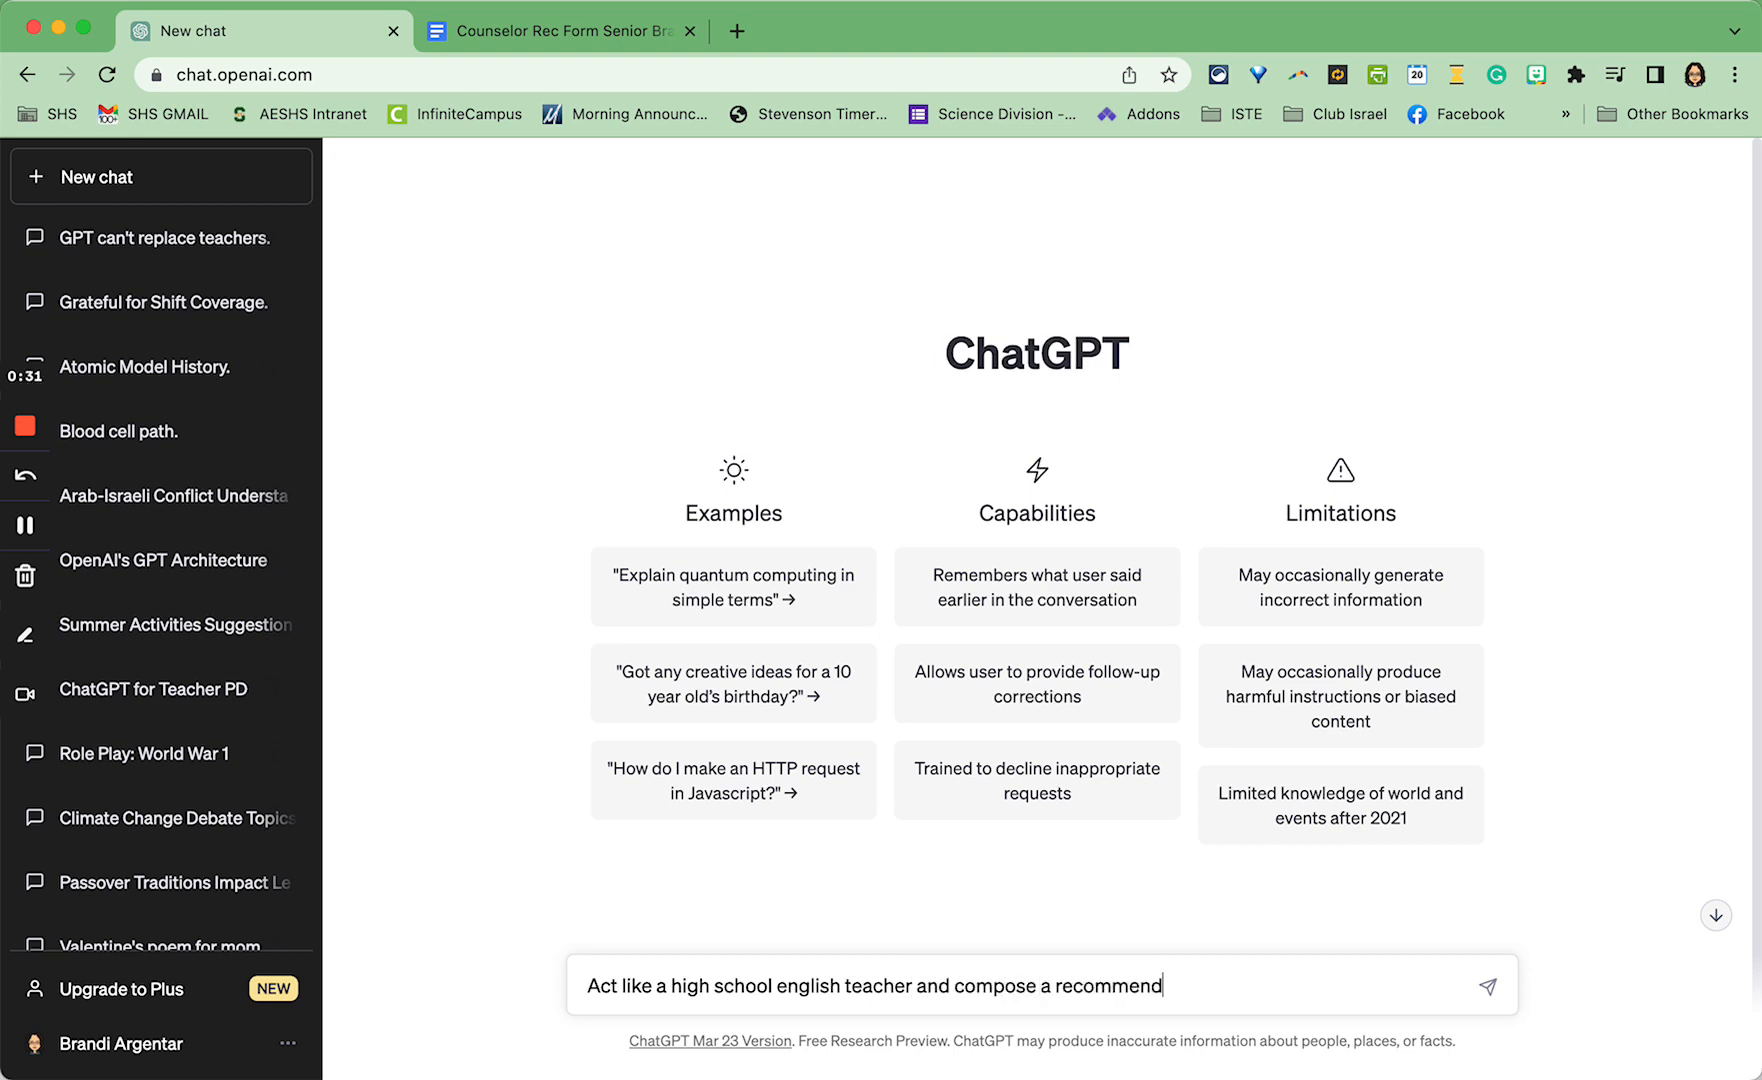
key(BackSpace)
key(BackSpace)
key(BackSpace)
key(BackSpace)
key(BackSpace)
text(tion letter for the fo)
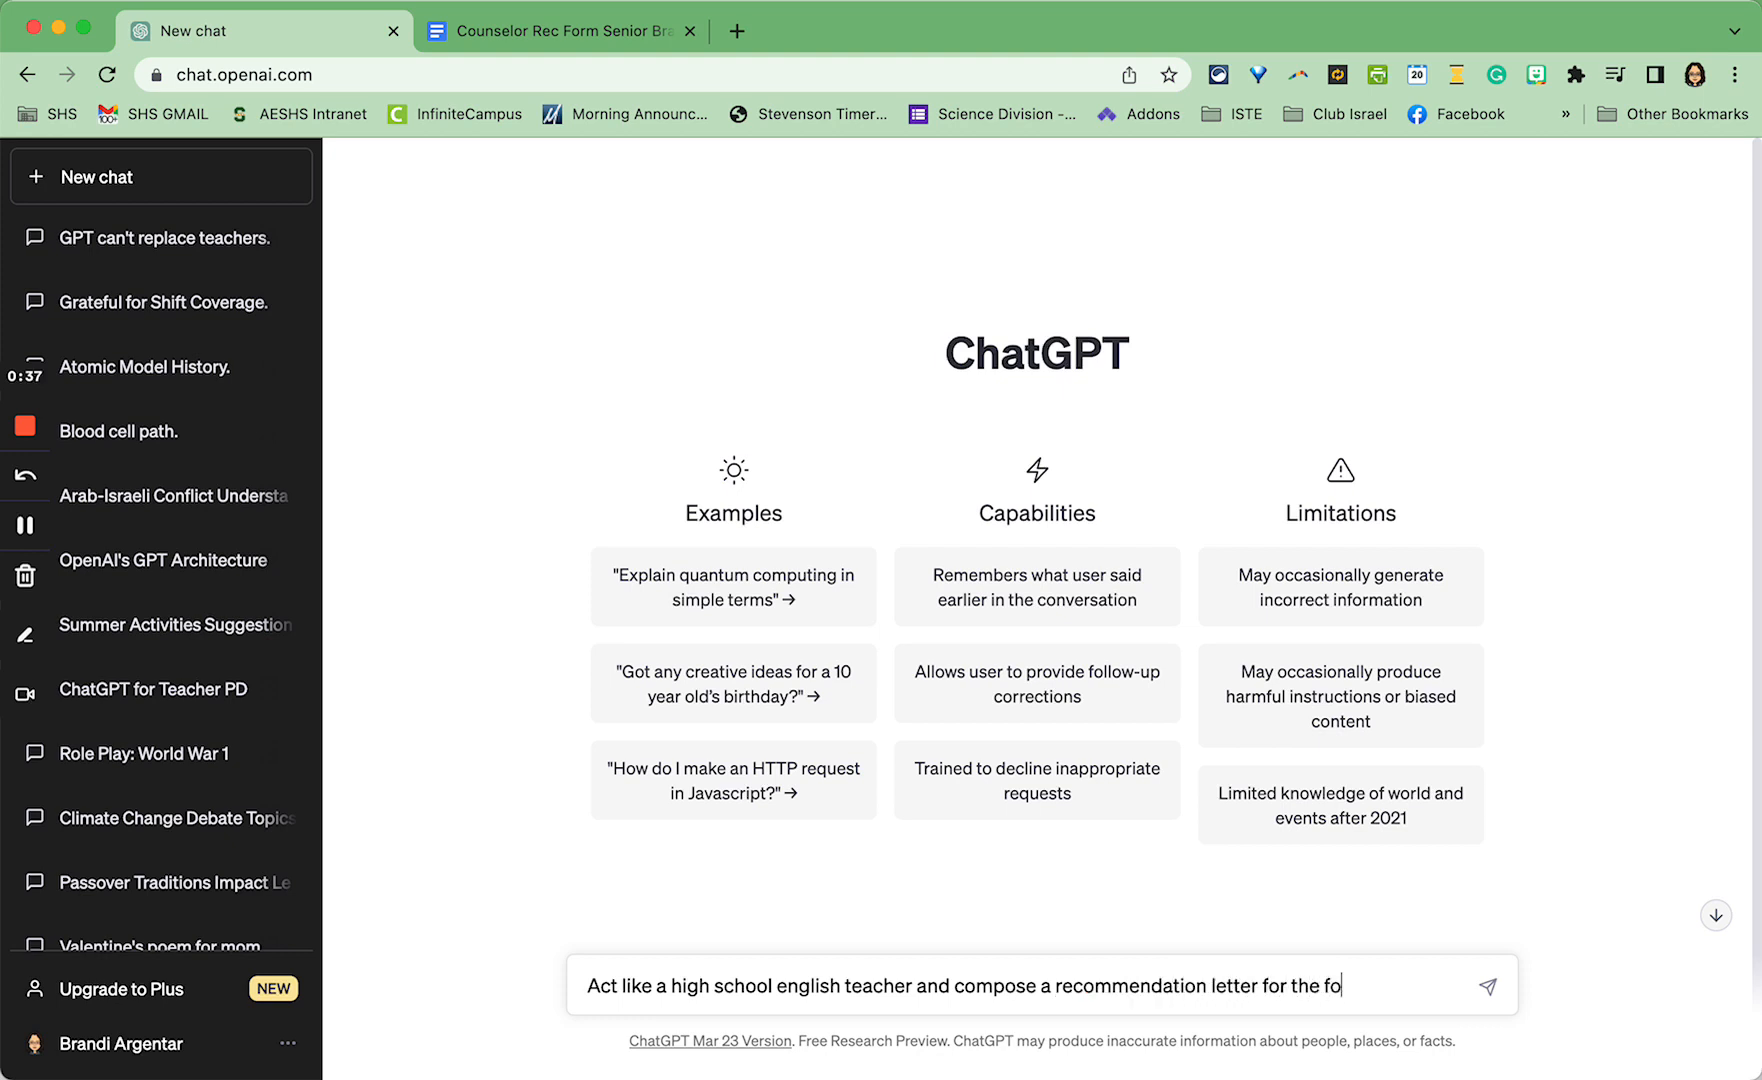
text(llowing)
key(BackSpace)
key(BackSpace)
key(BackSpace)
key(BackSpace)
text(wing student to the )
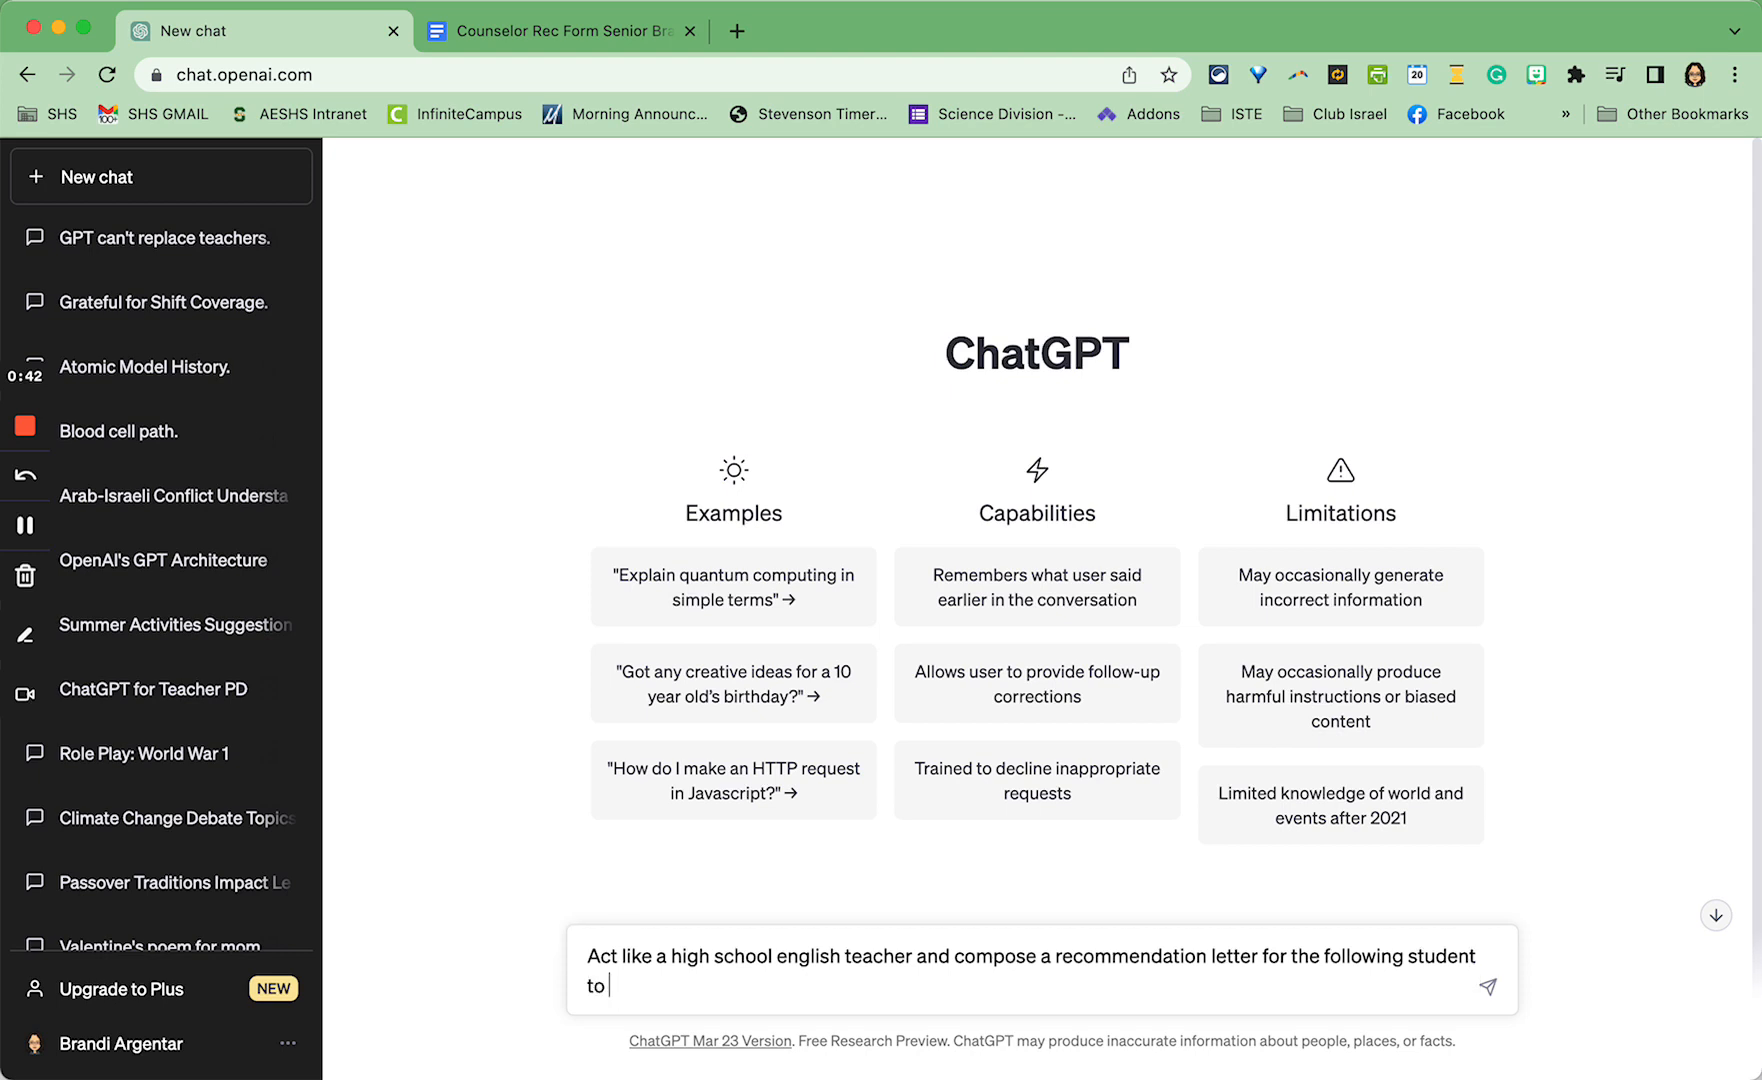
text(theater department)
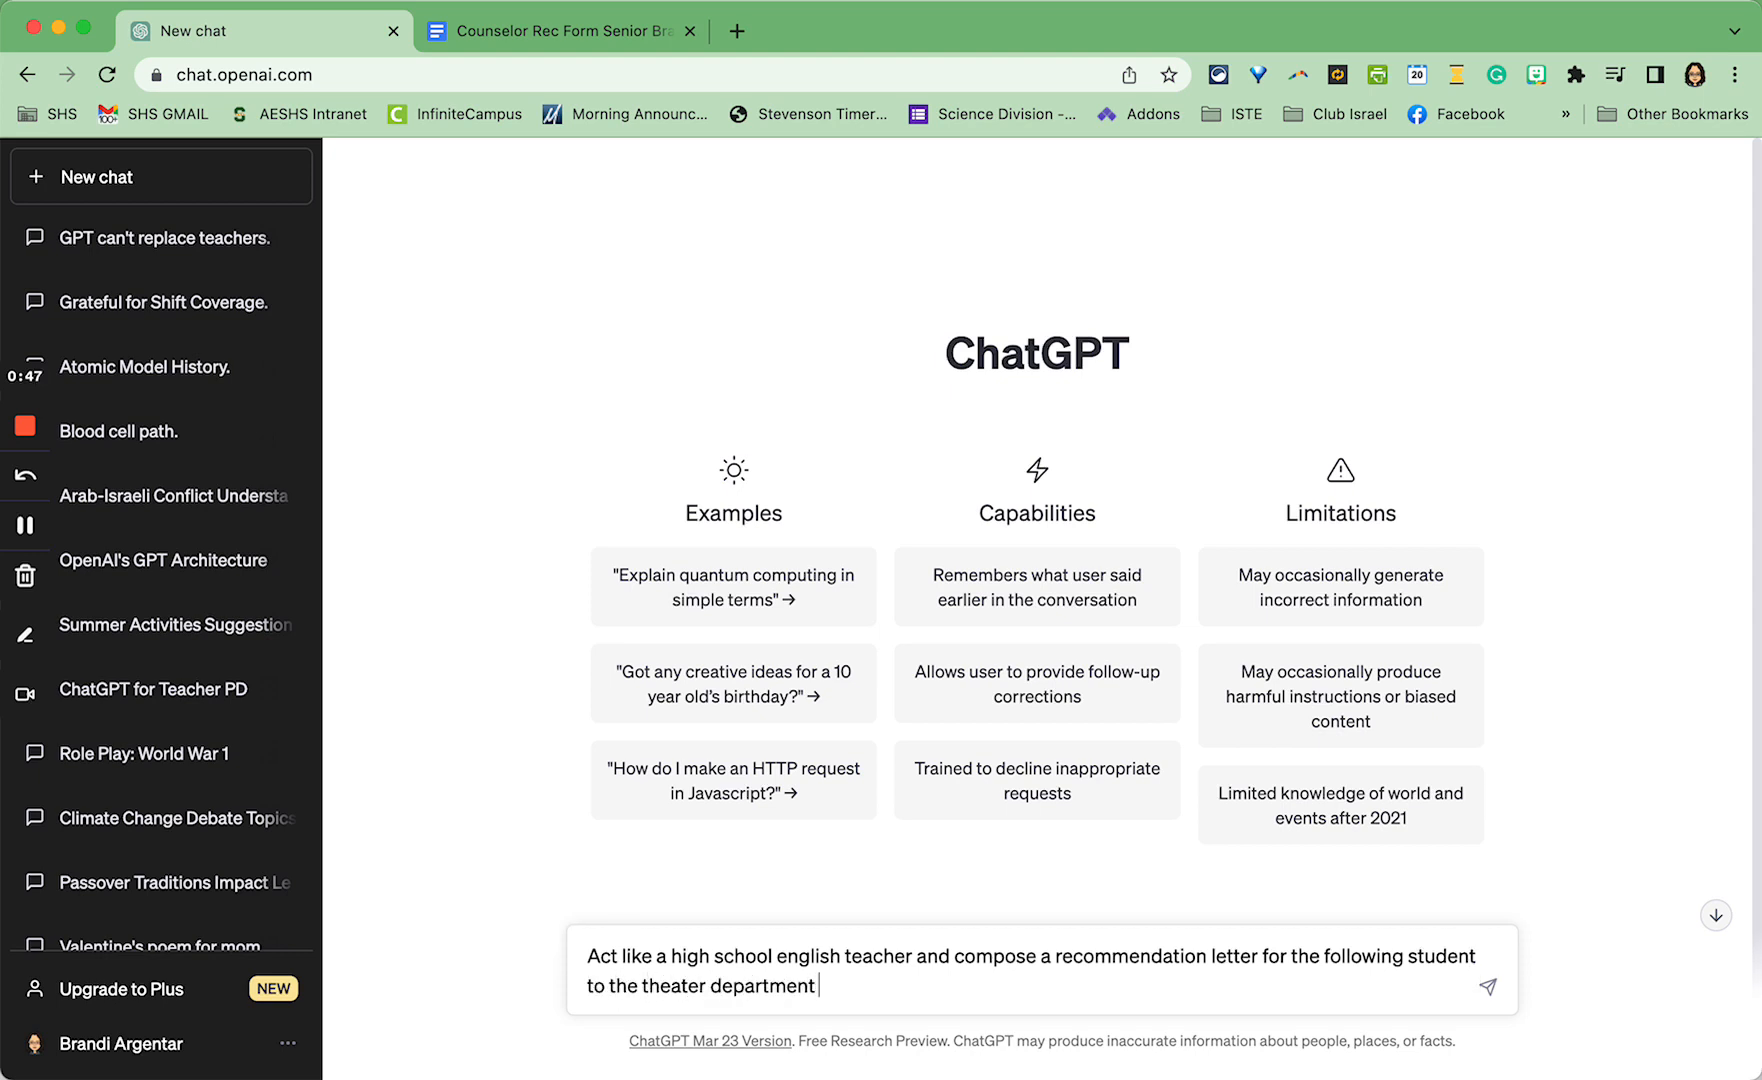
text( at a Big 10 univeros)
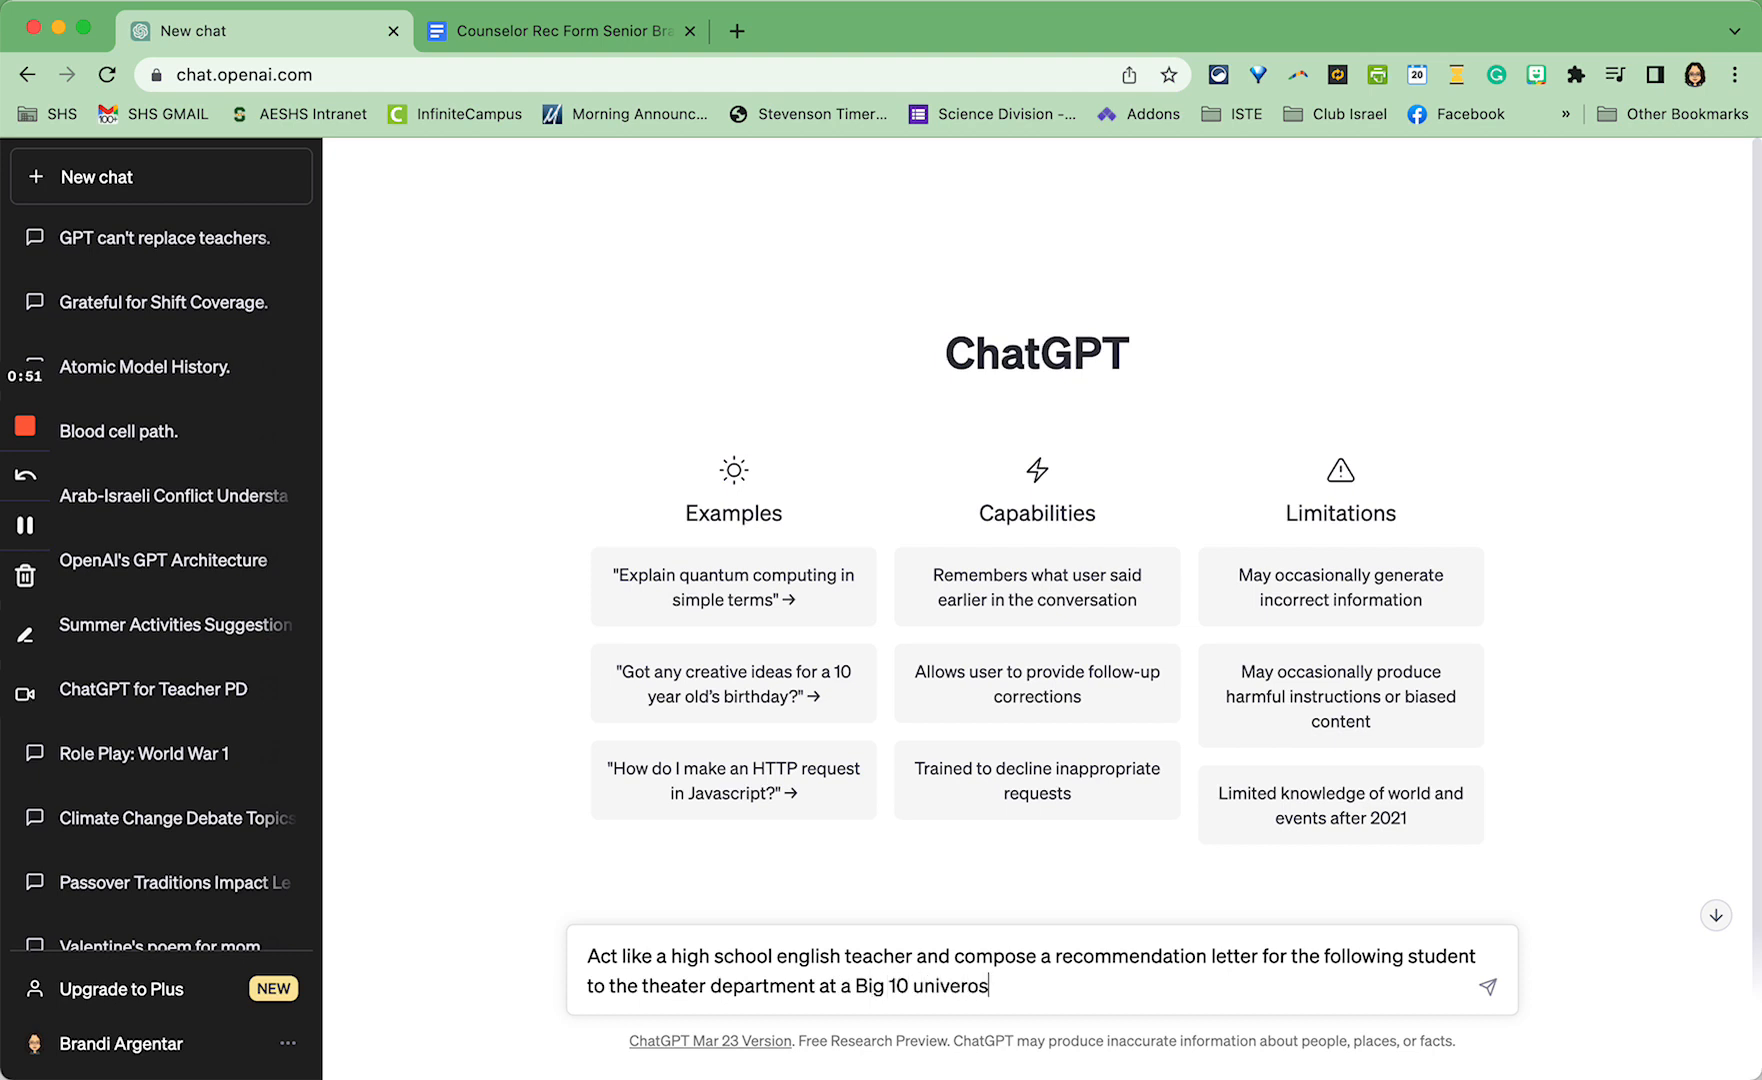
key(BackSpace)
text(sity.)
Step: Switch to the Senior Brag Sheet in Google Docs and copy everything from the activity table through the three descriptive words
click(545, 38)
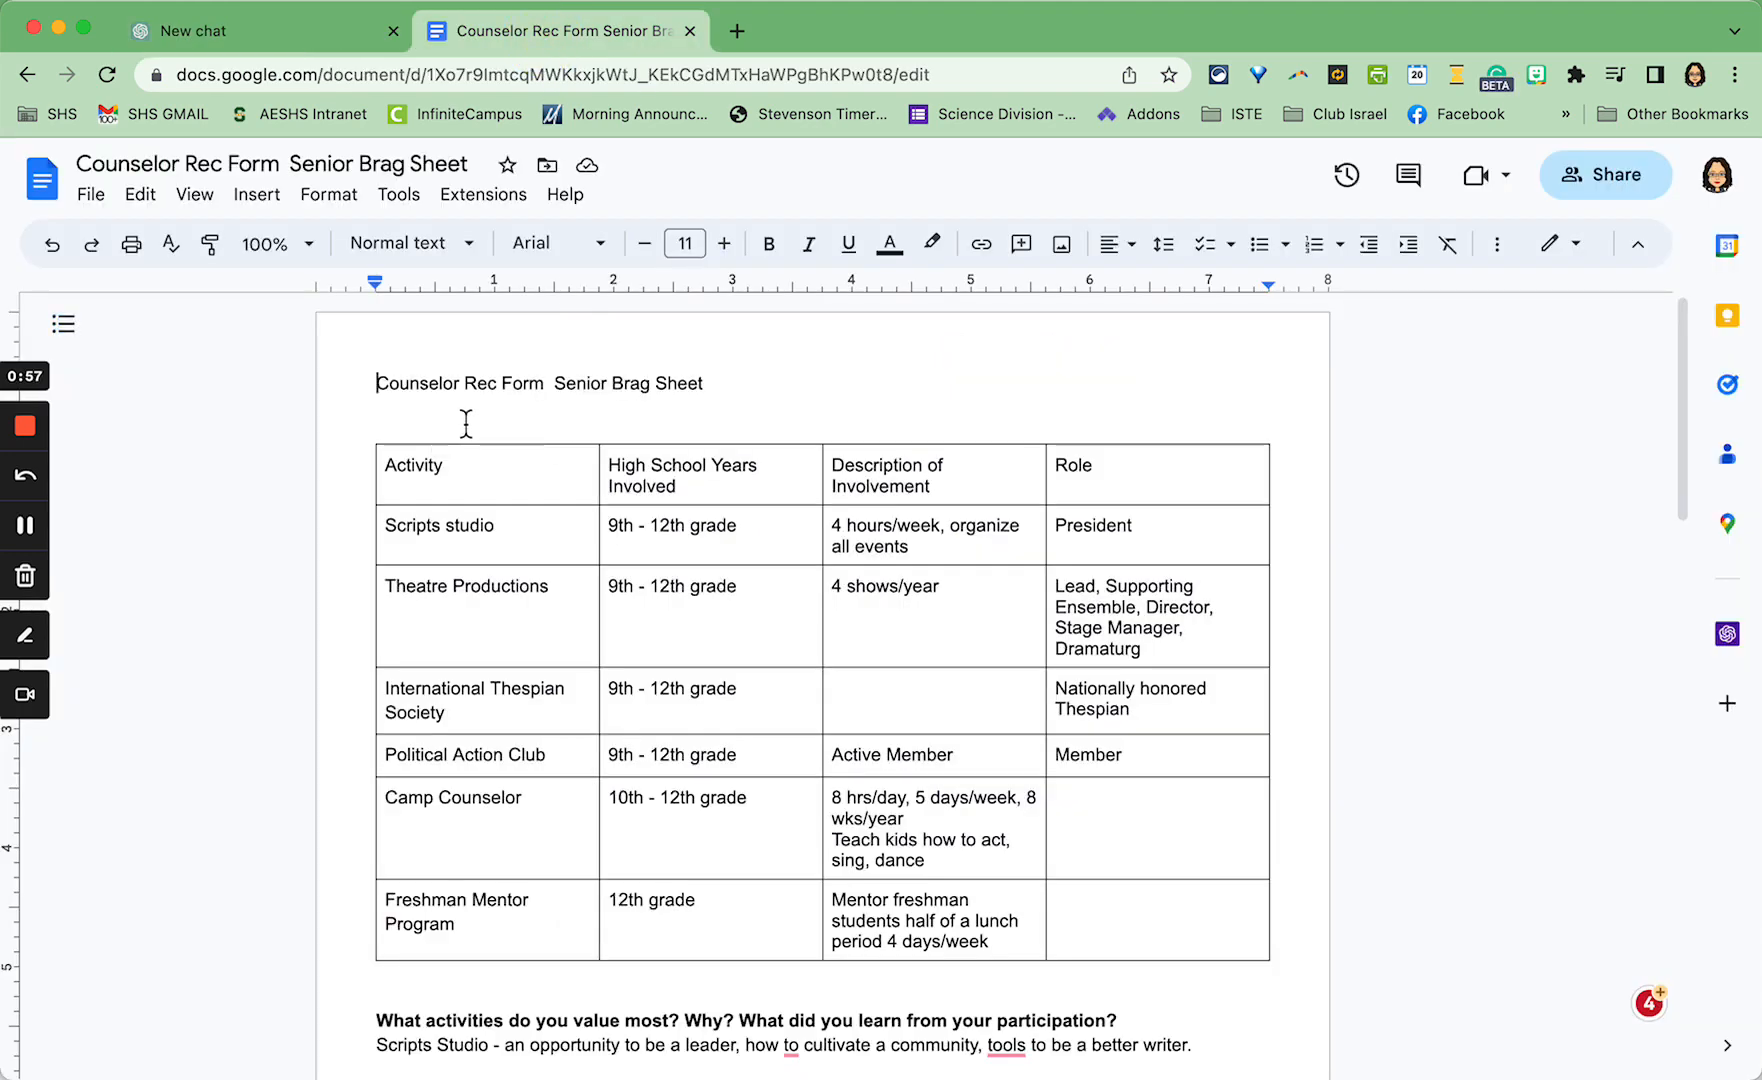
click(420, 466)
drag(440, 486, 1188, 731)
key(super+c)
scroll(1192, 998, down, 7)
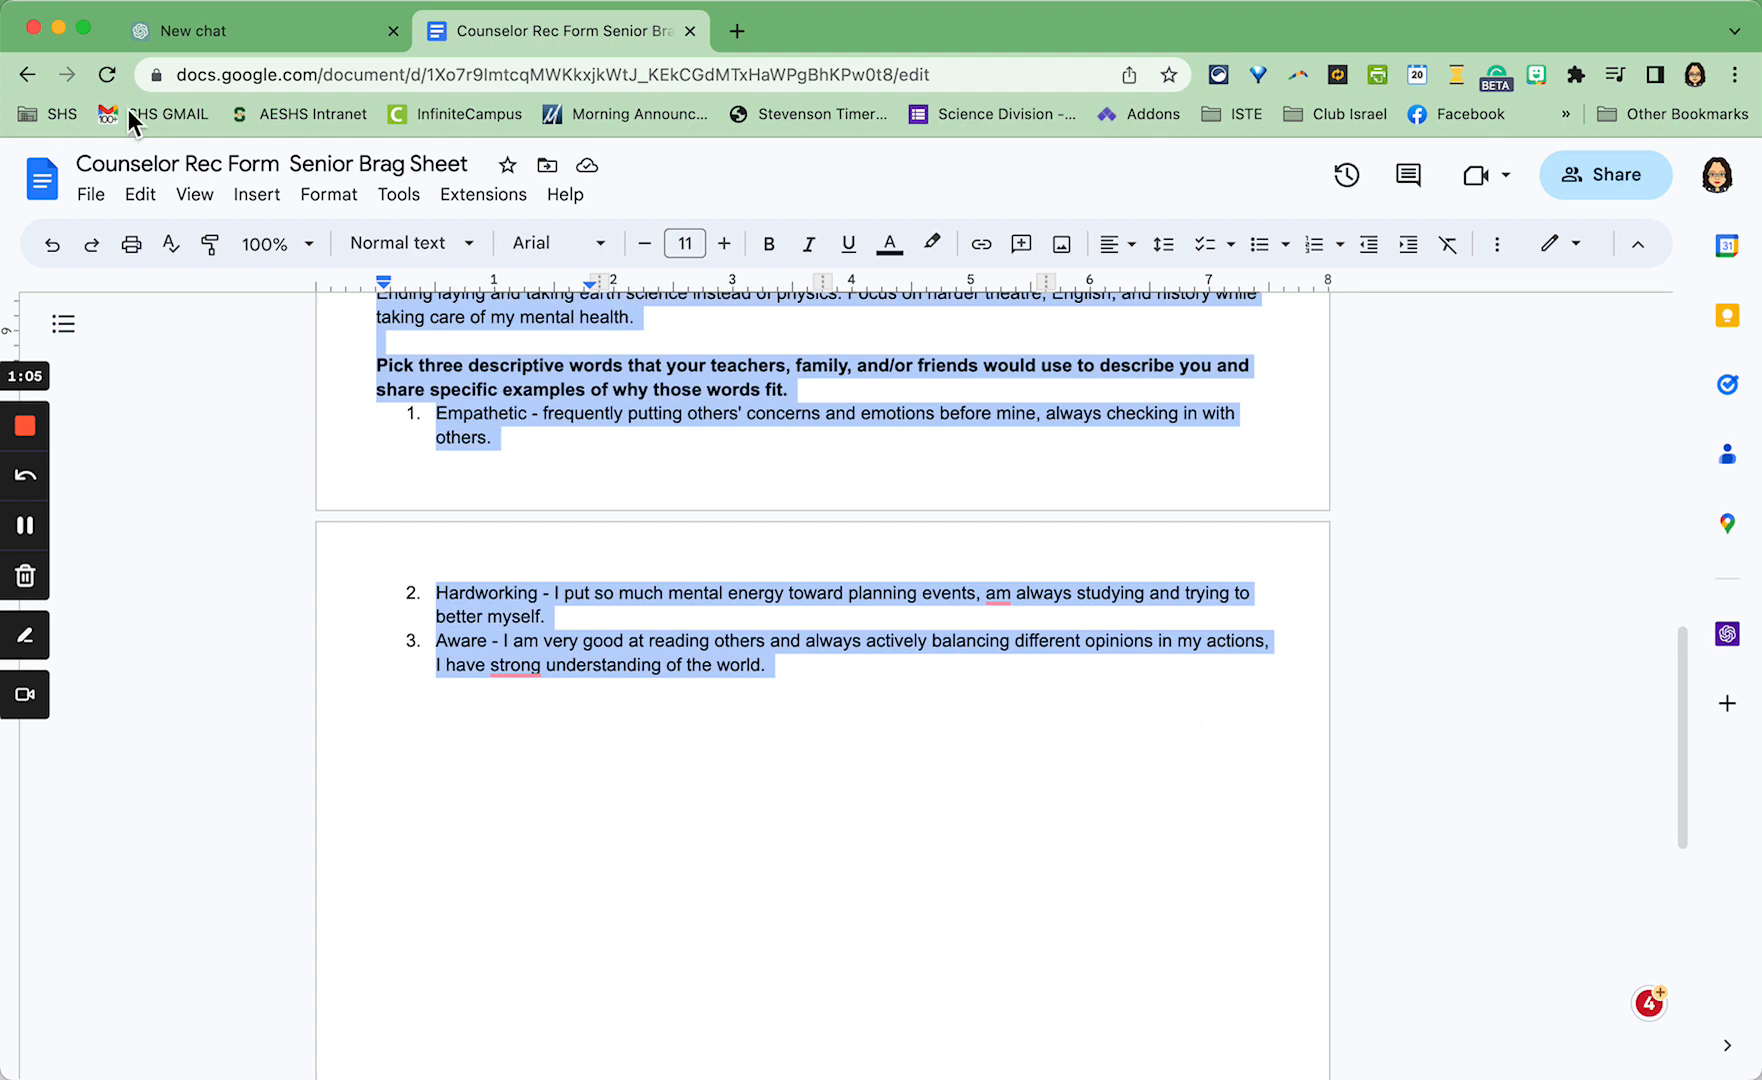
Step: Return to ChatGPT, paste the copied brag sheet after the prompt, and send the message
click(197, 40)
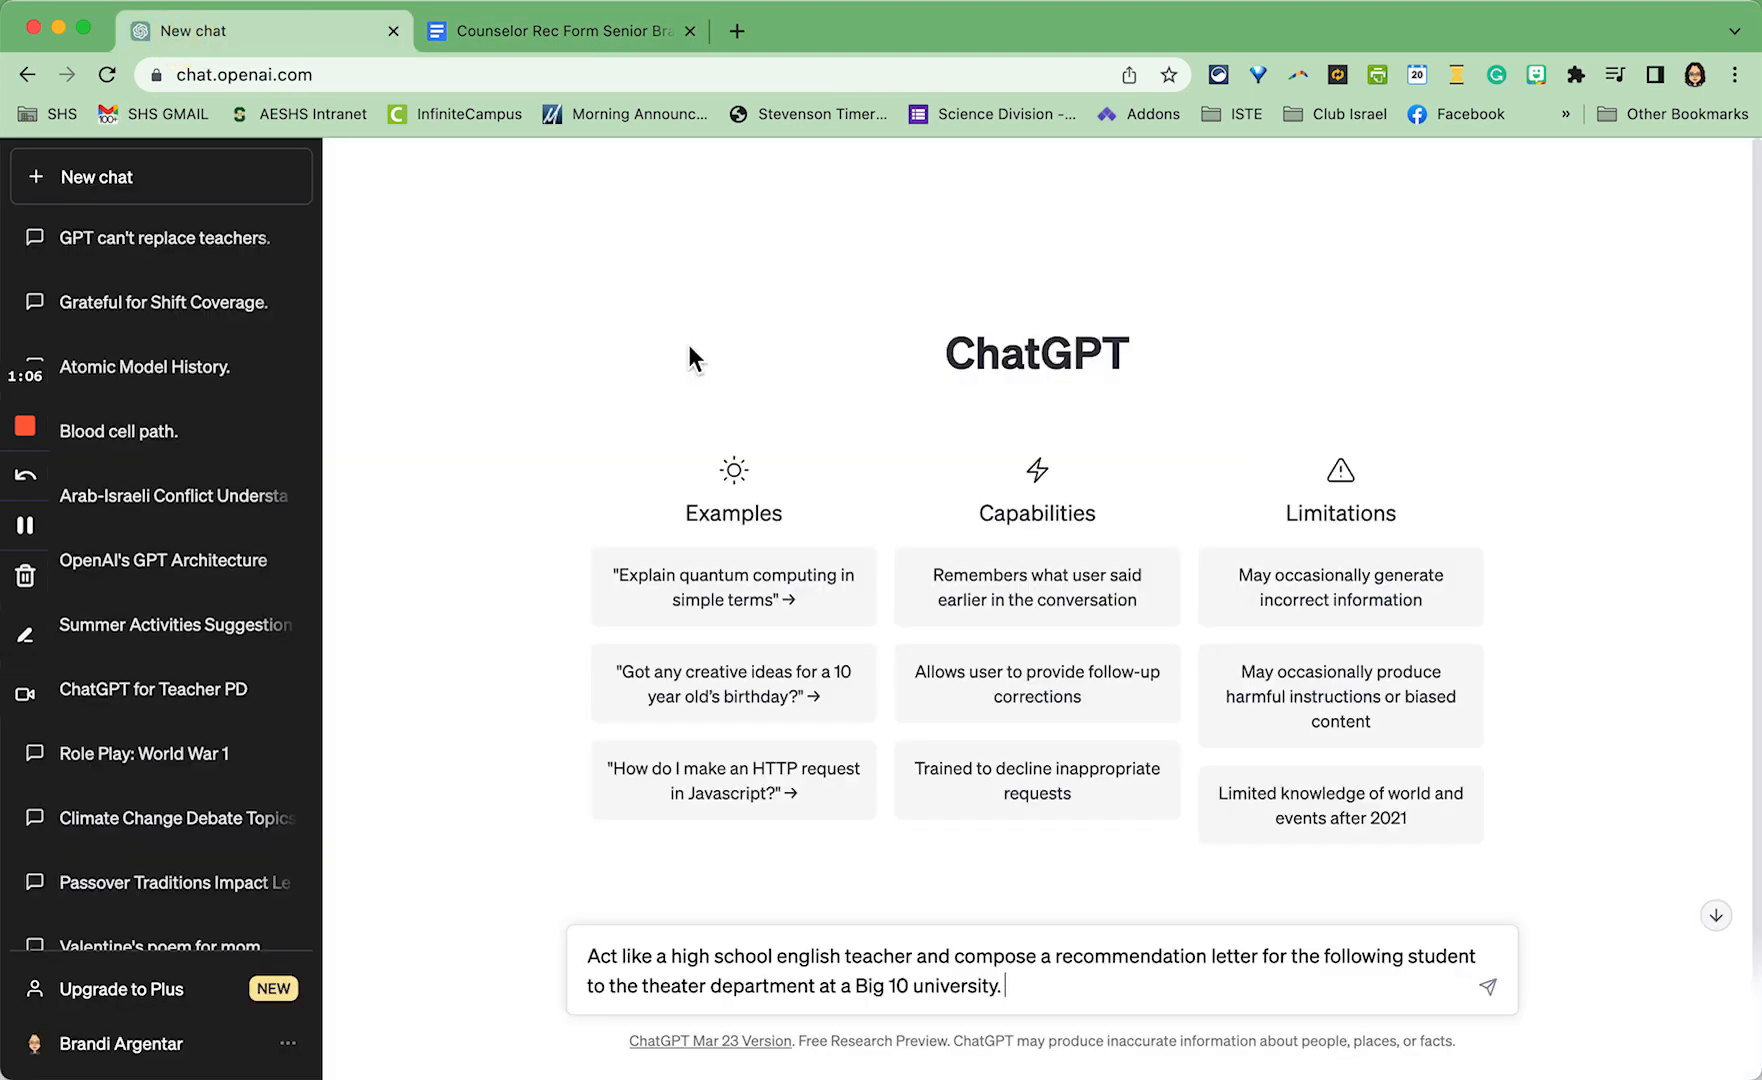
click(1044, 990)
key(super+v)
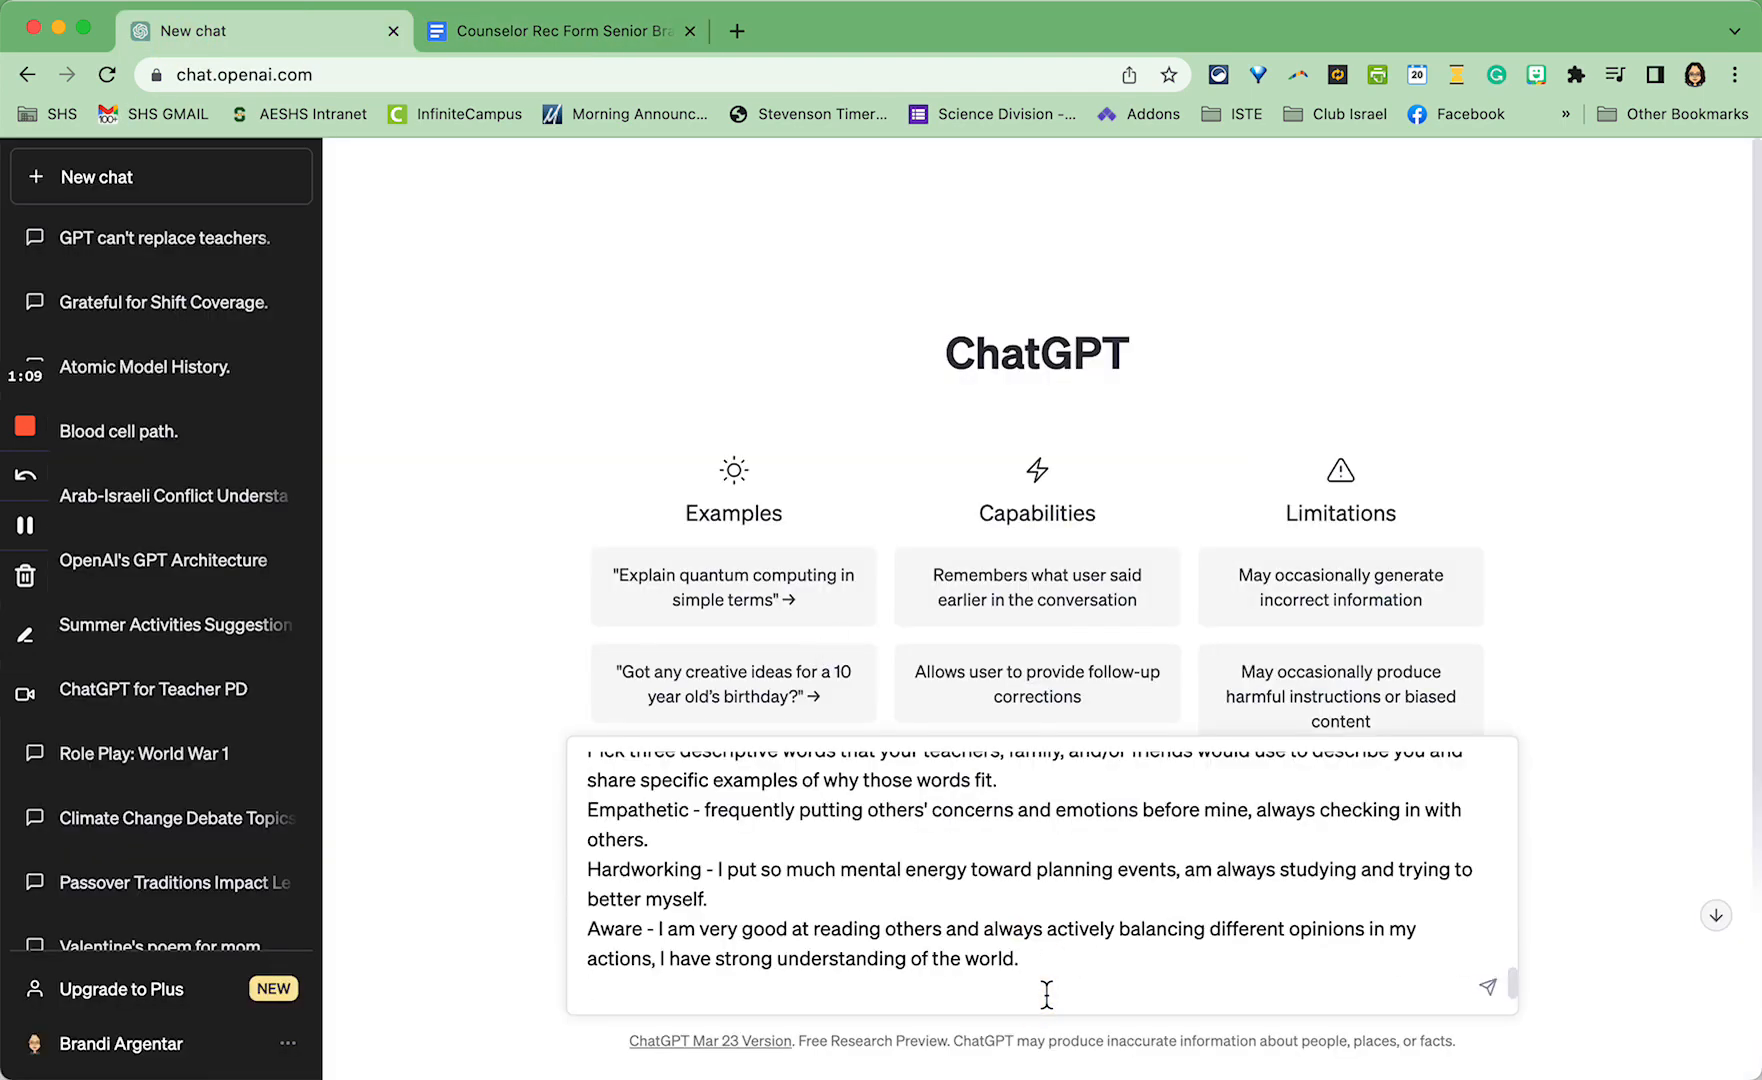
key(Return)
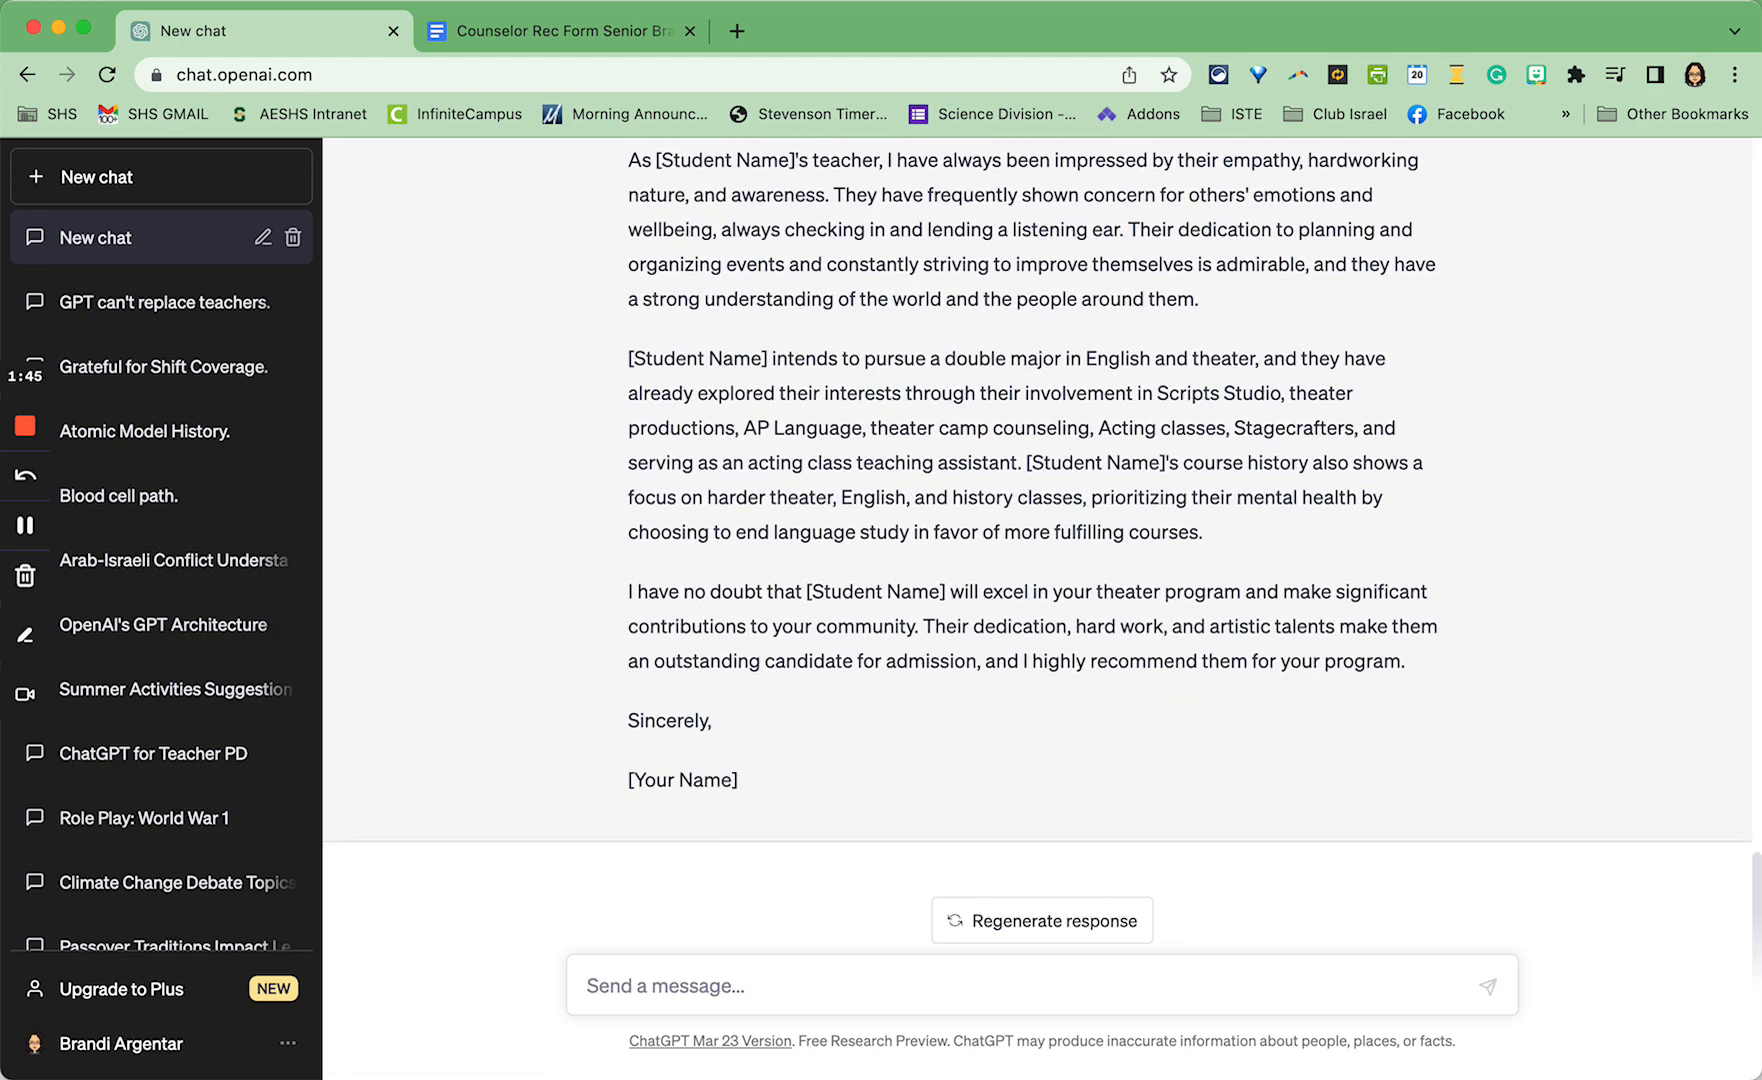
Step: Read the generated recommendation letter from its greeting through the paragraph on the student's accomplishments
scroll(1206, 754, up, 5)
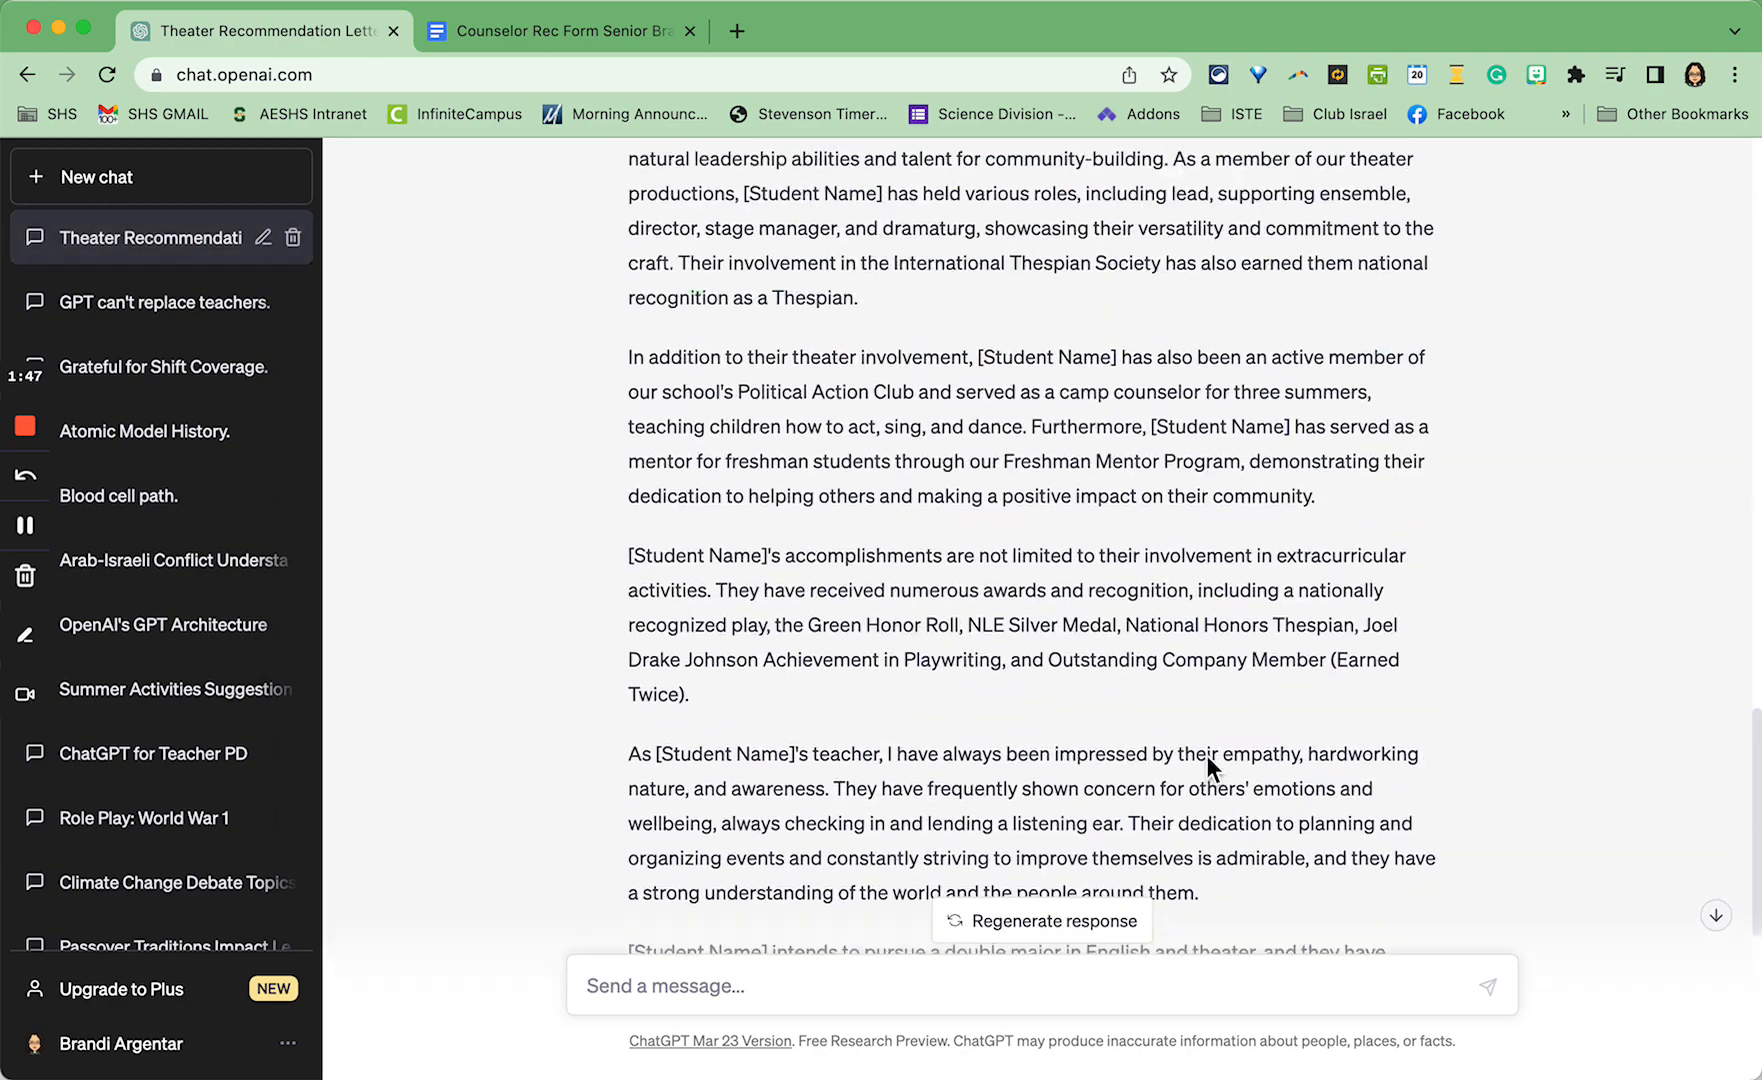
scroll(1206, 754, up, 6)
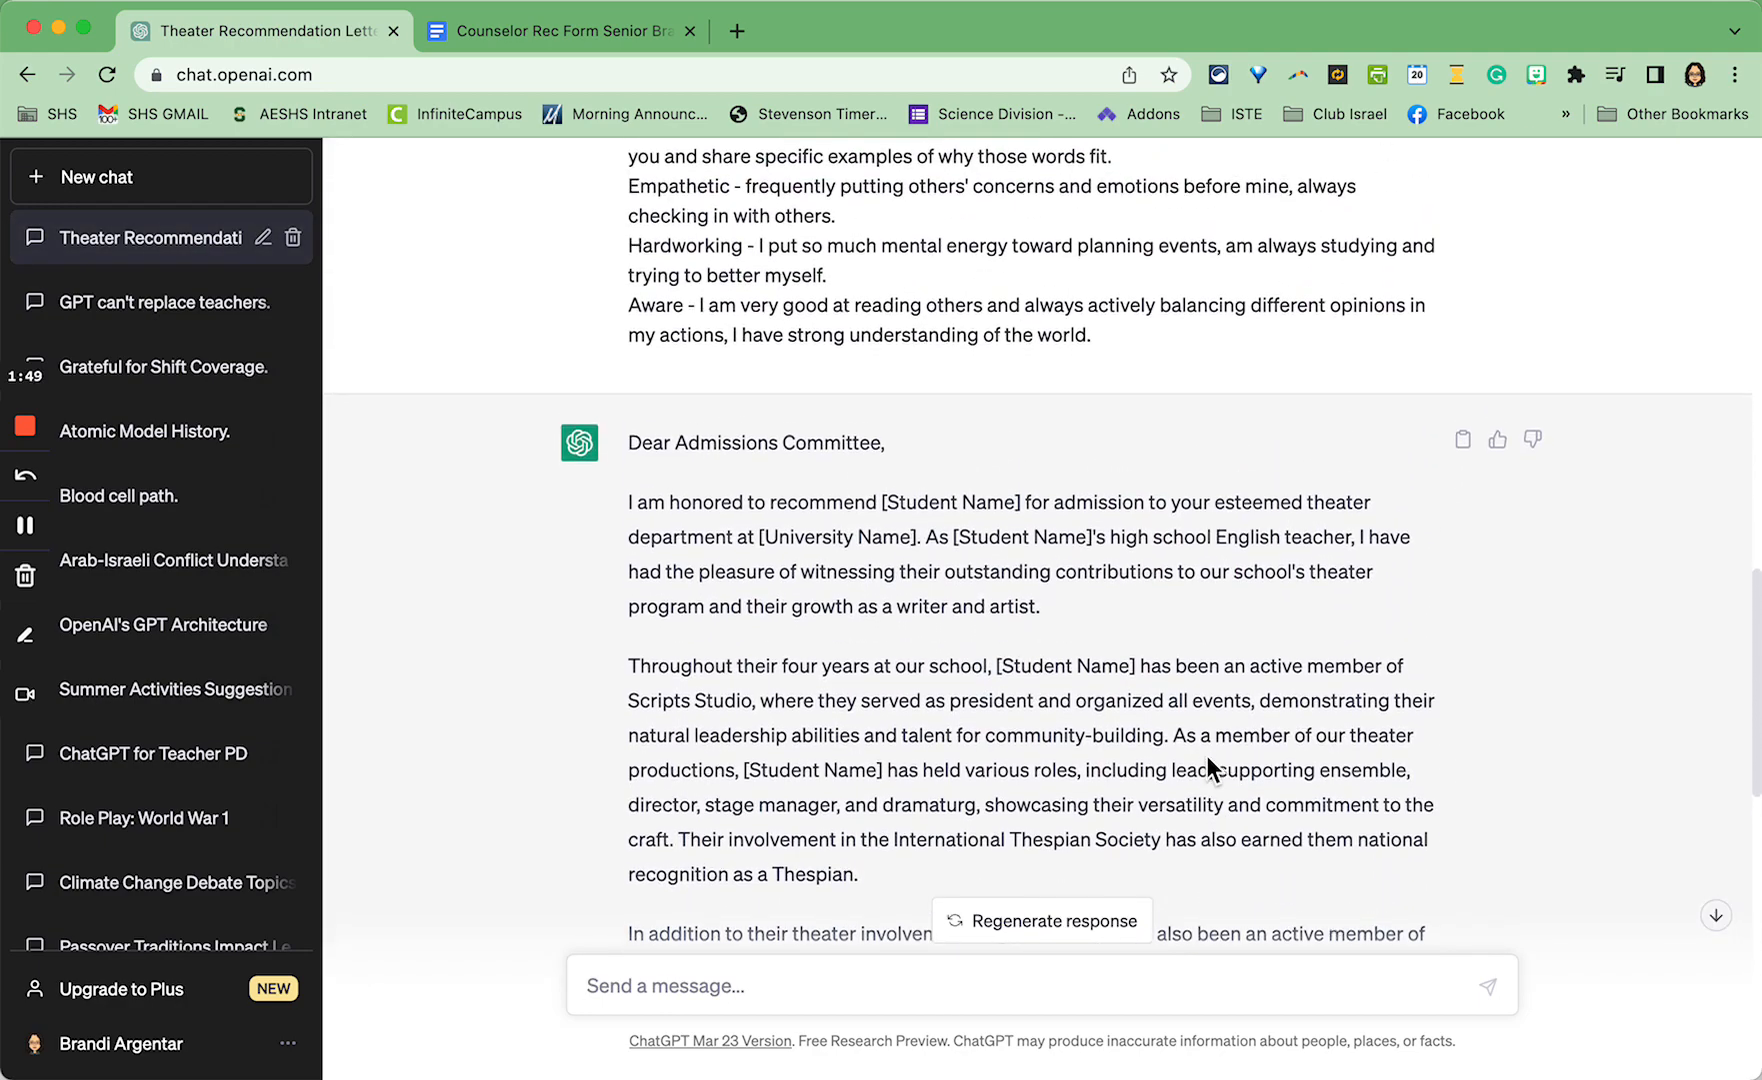
scroll(1207, 760, down, 1)
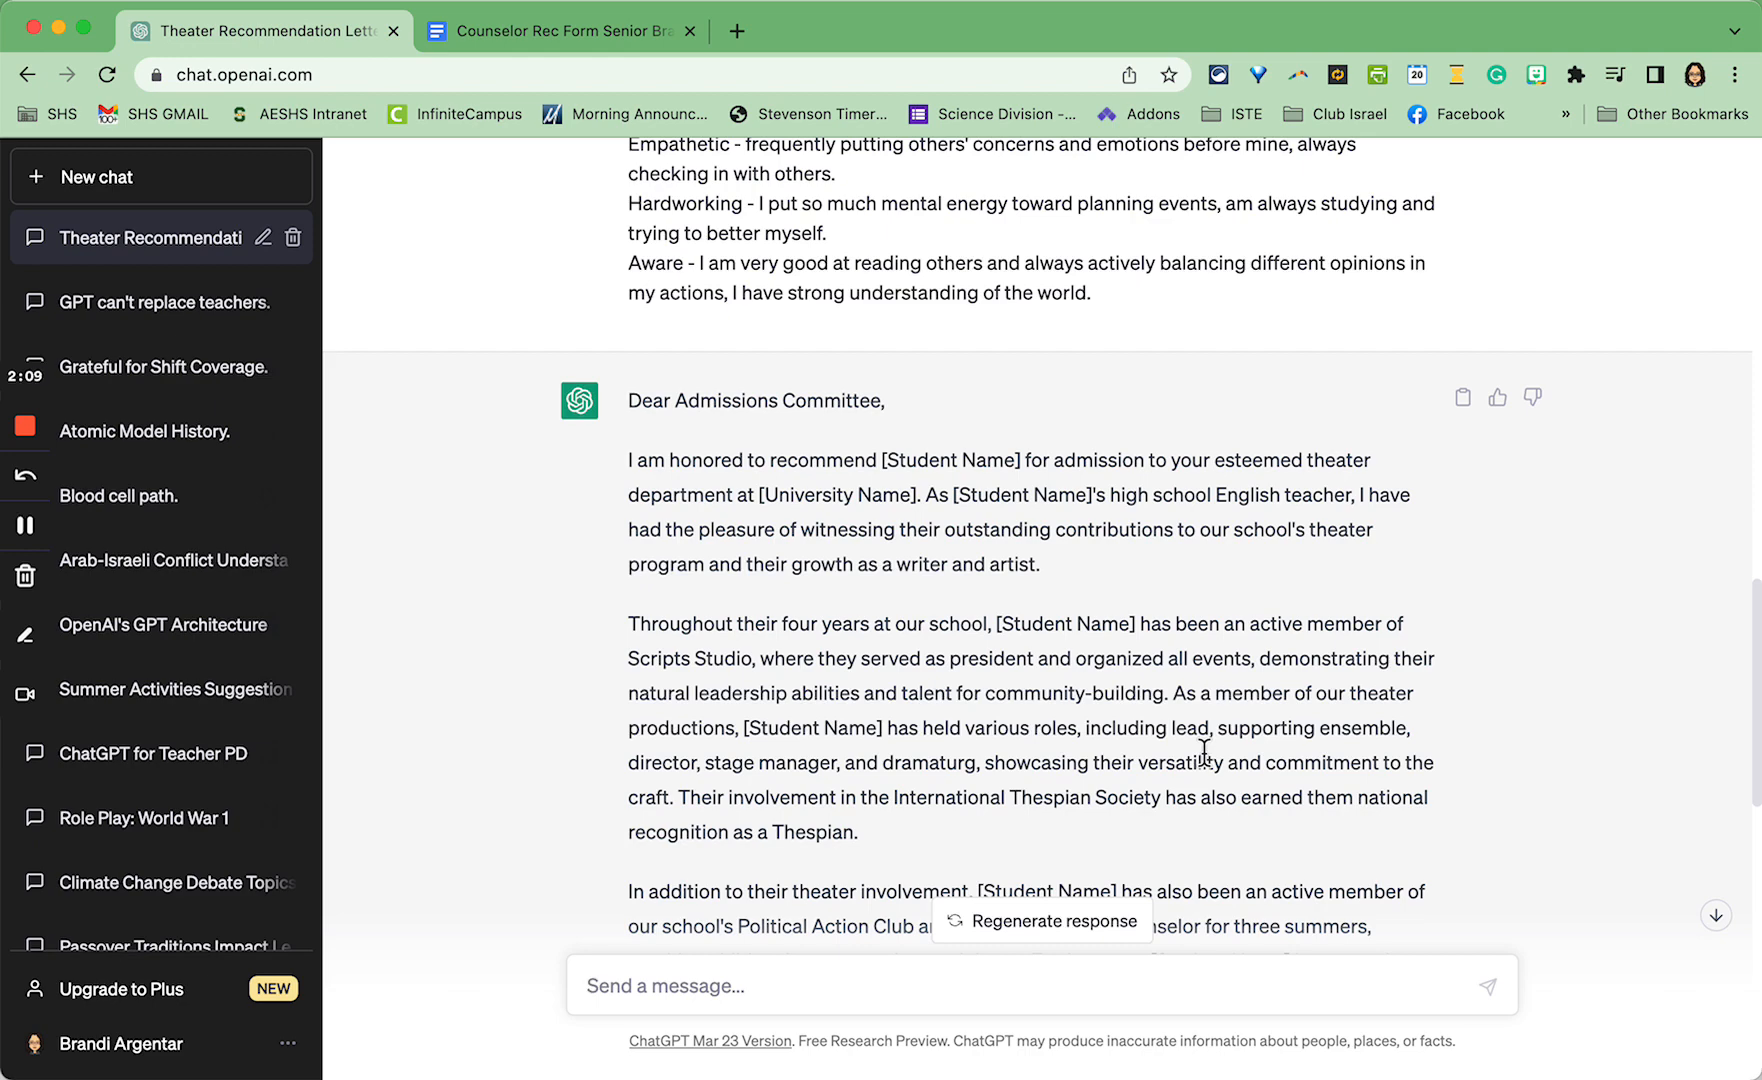
scroll(1204, 750, down, 5)
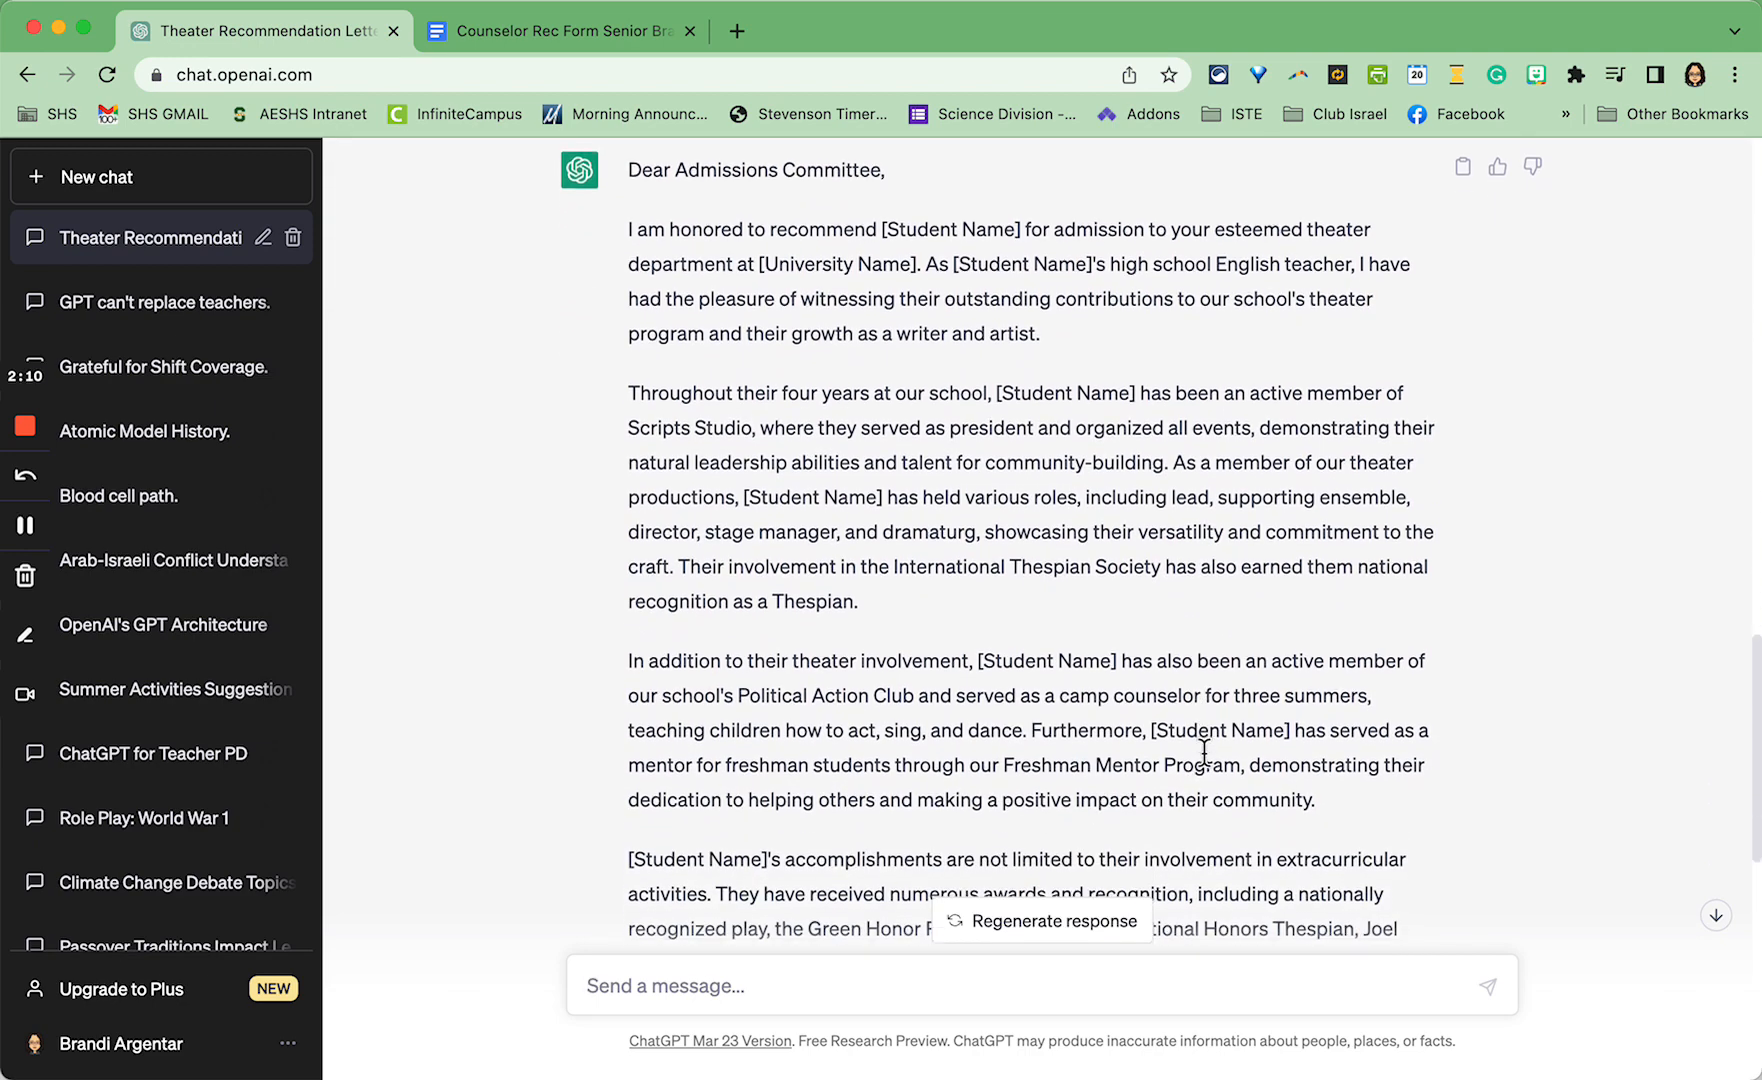
scroll(1204, 750, down, 3)
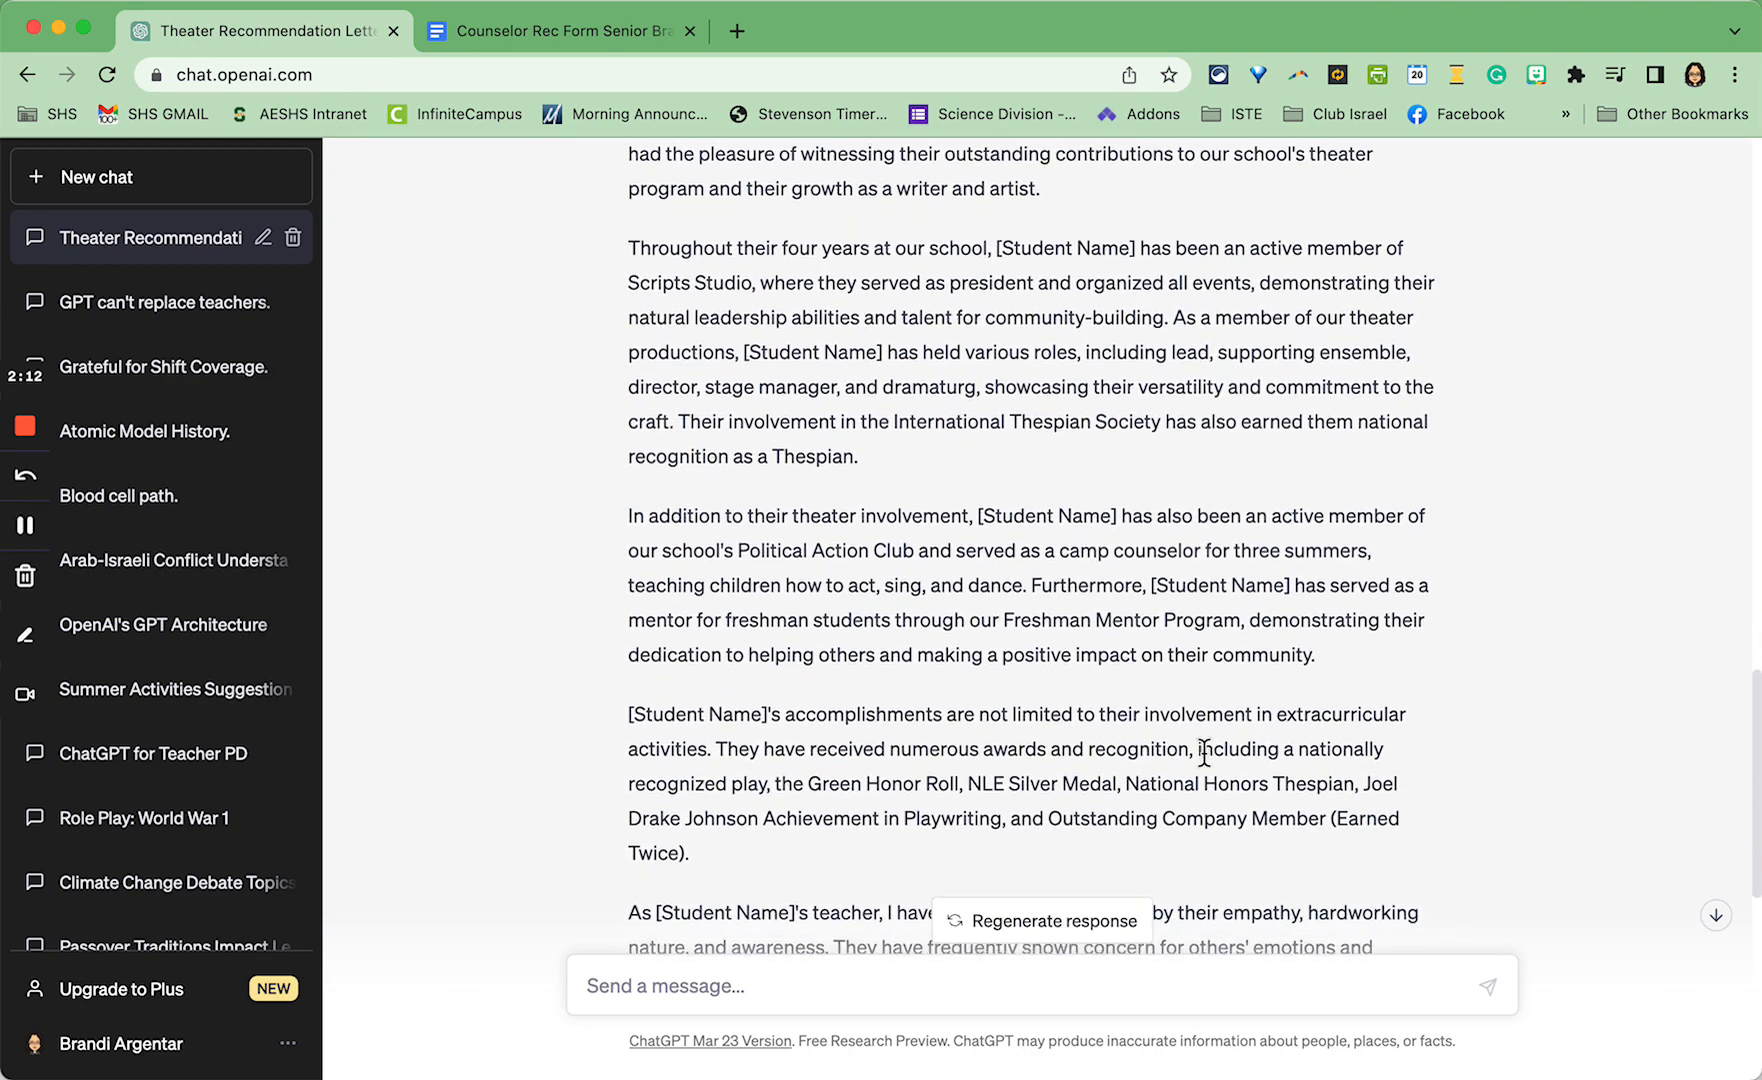
scroll(1204, 755, down, 1)
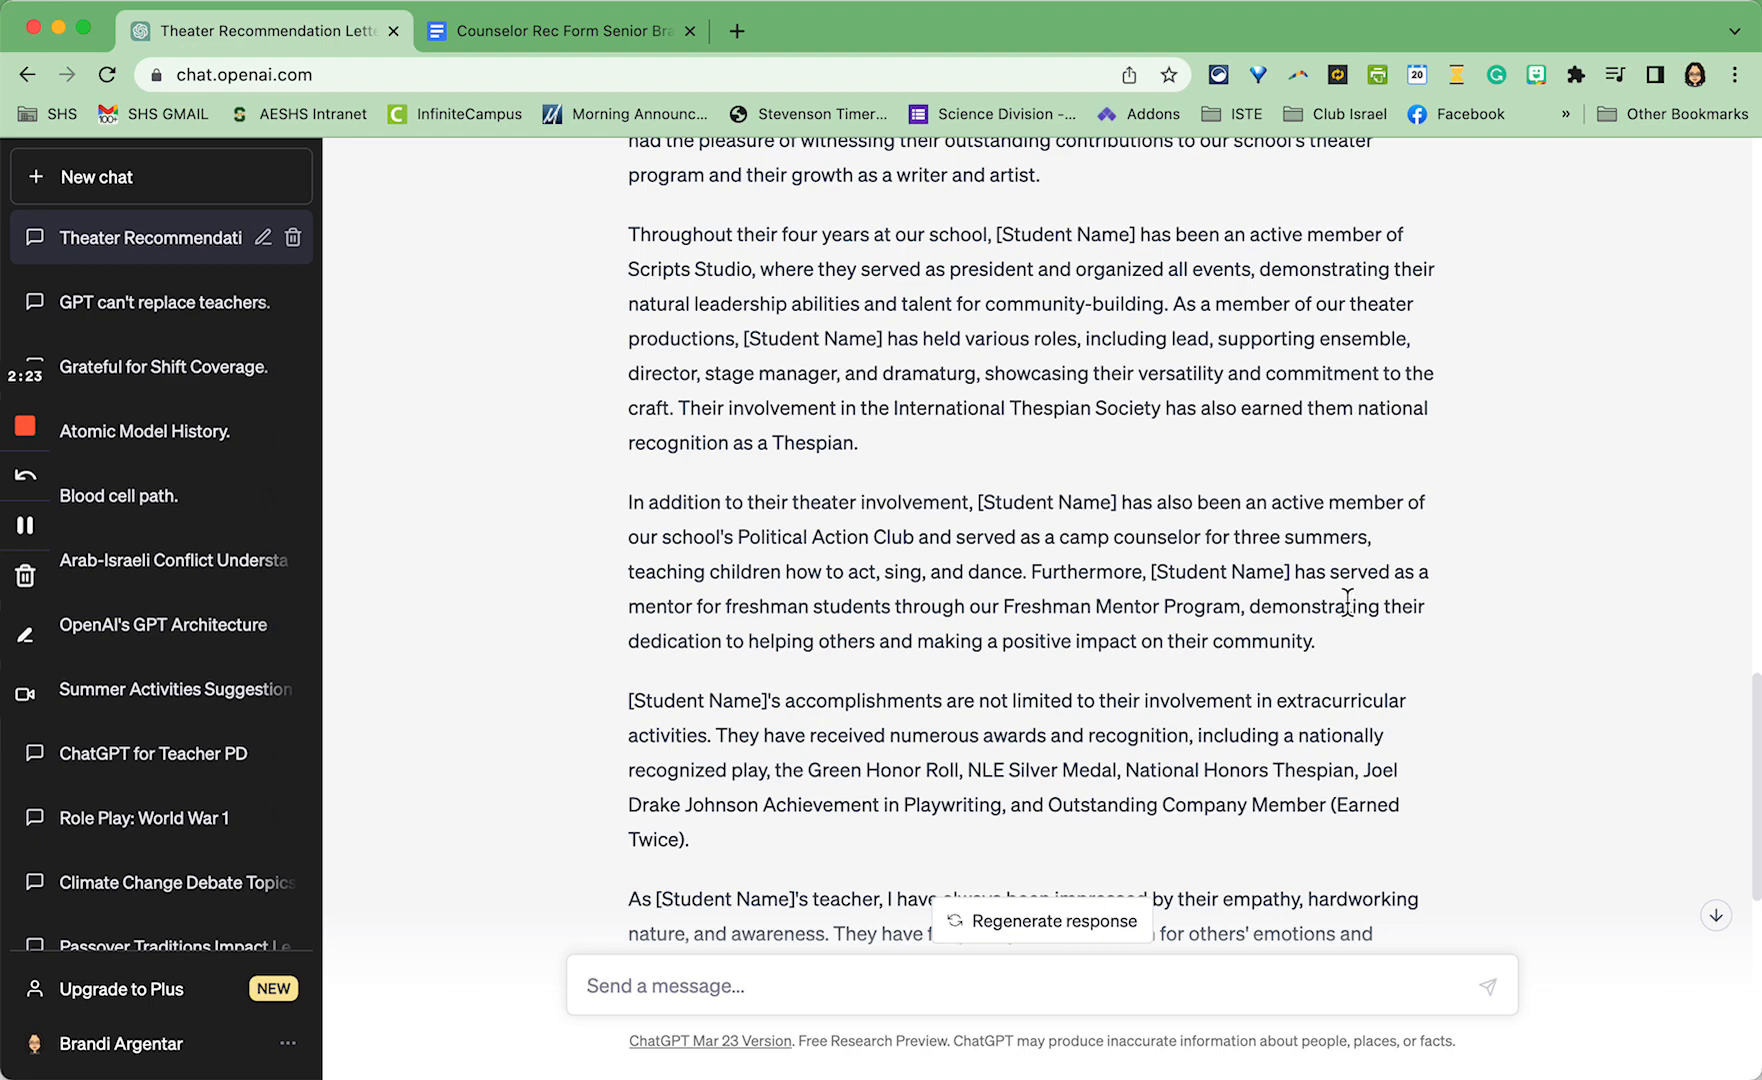
Step: Switch to the Senior Brag Sheet document and review the activity table and the answers below it against the letter
click(625, 33)
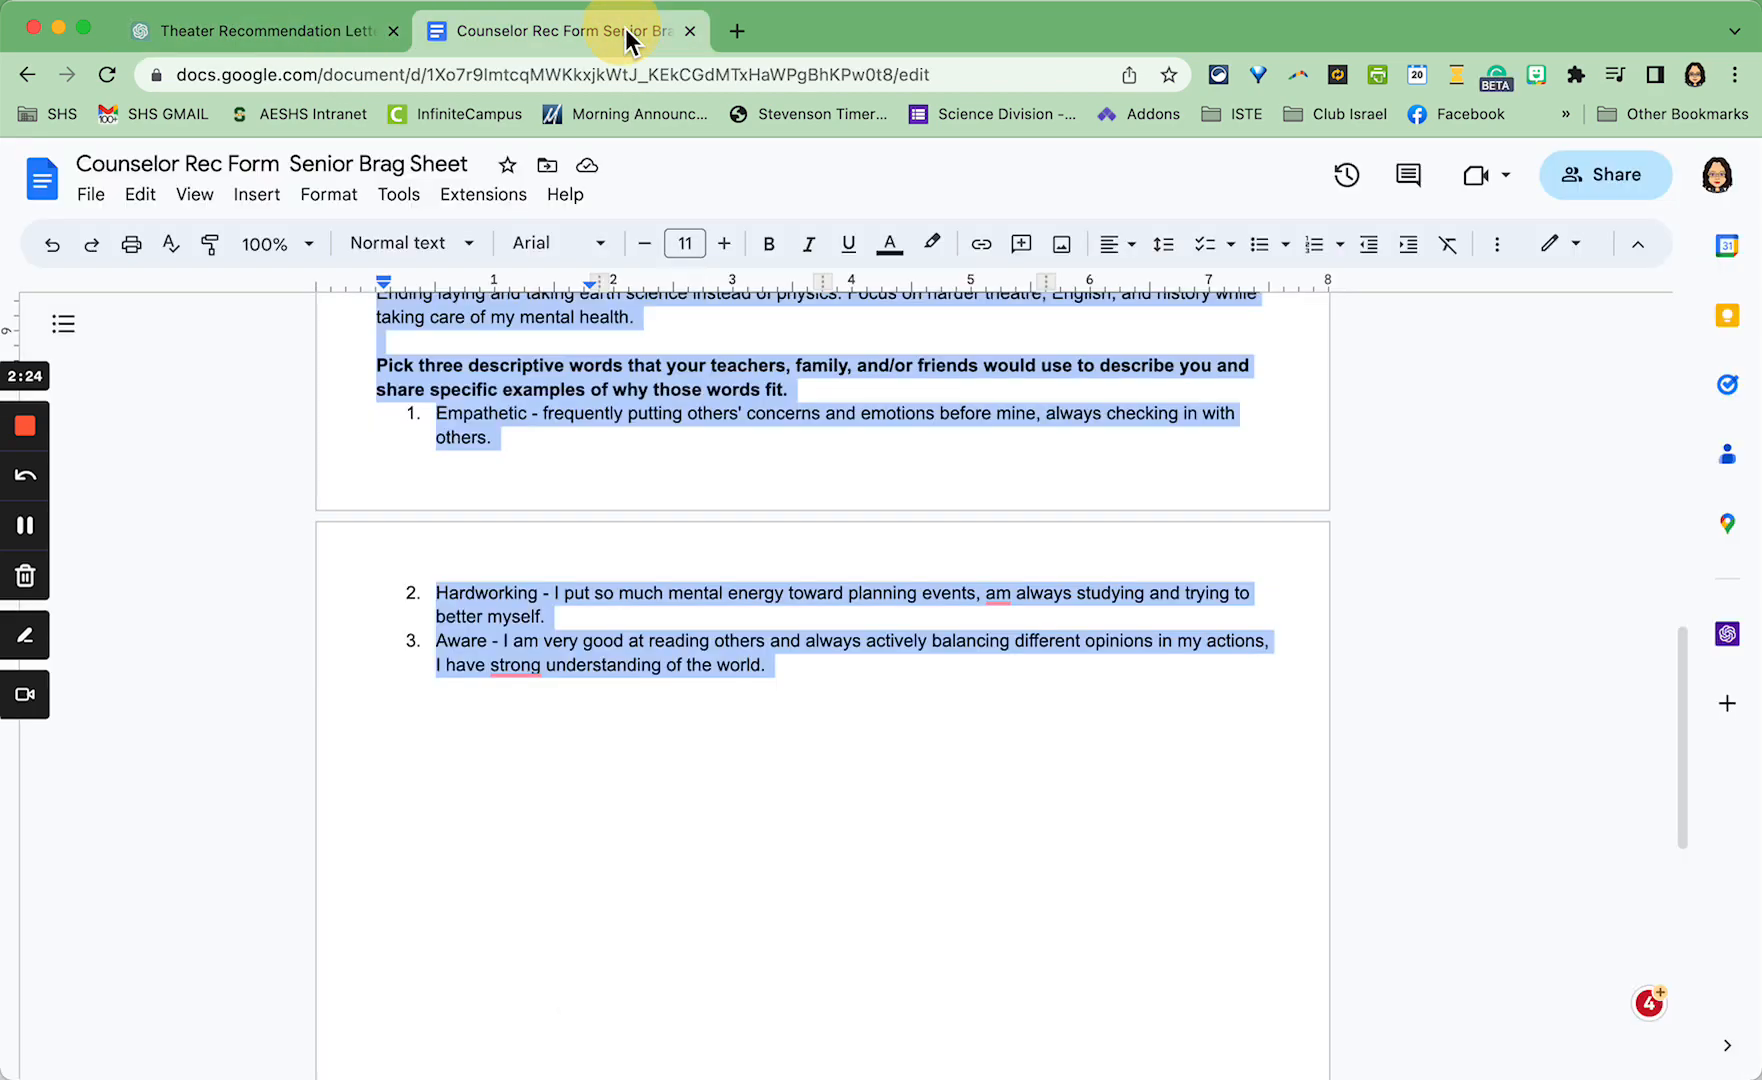
scroll(735, 582, up, 8)
click(741, 585)
scroll(741, 585, up, 4)
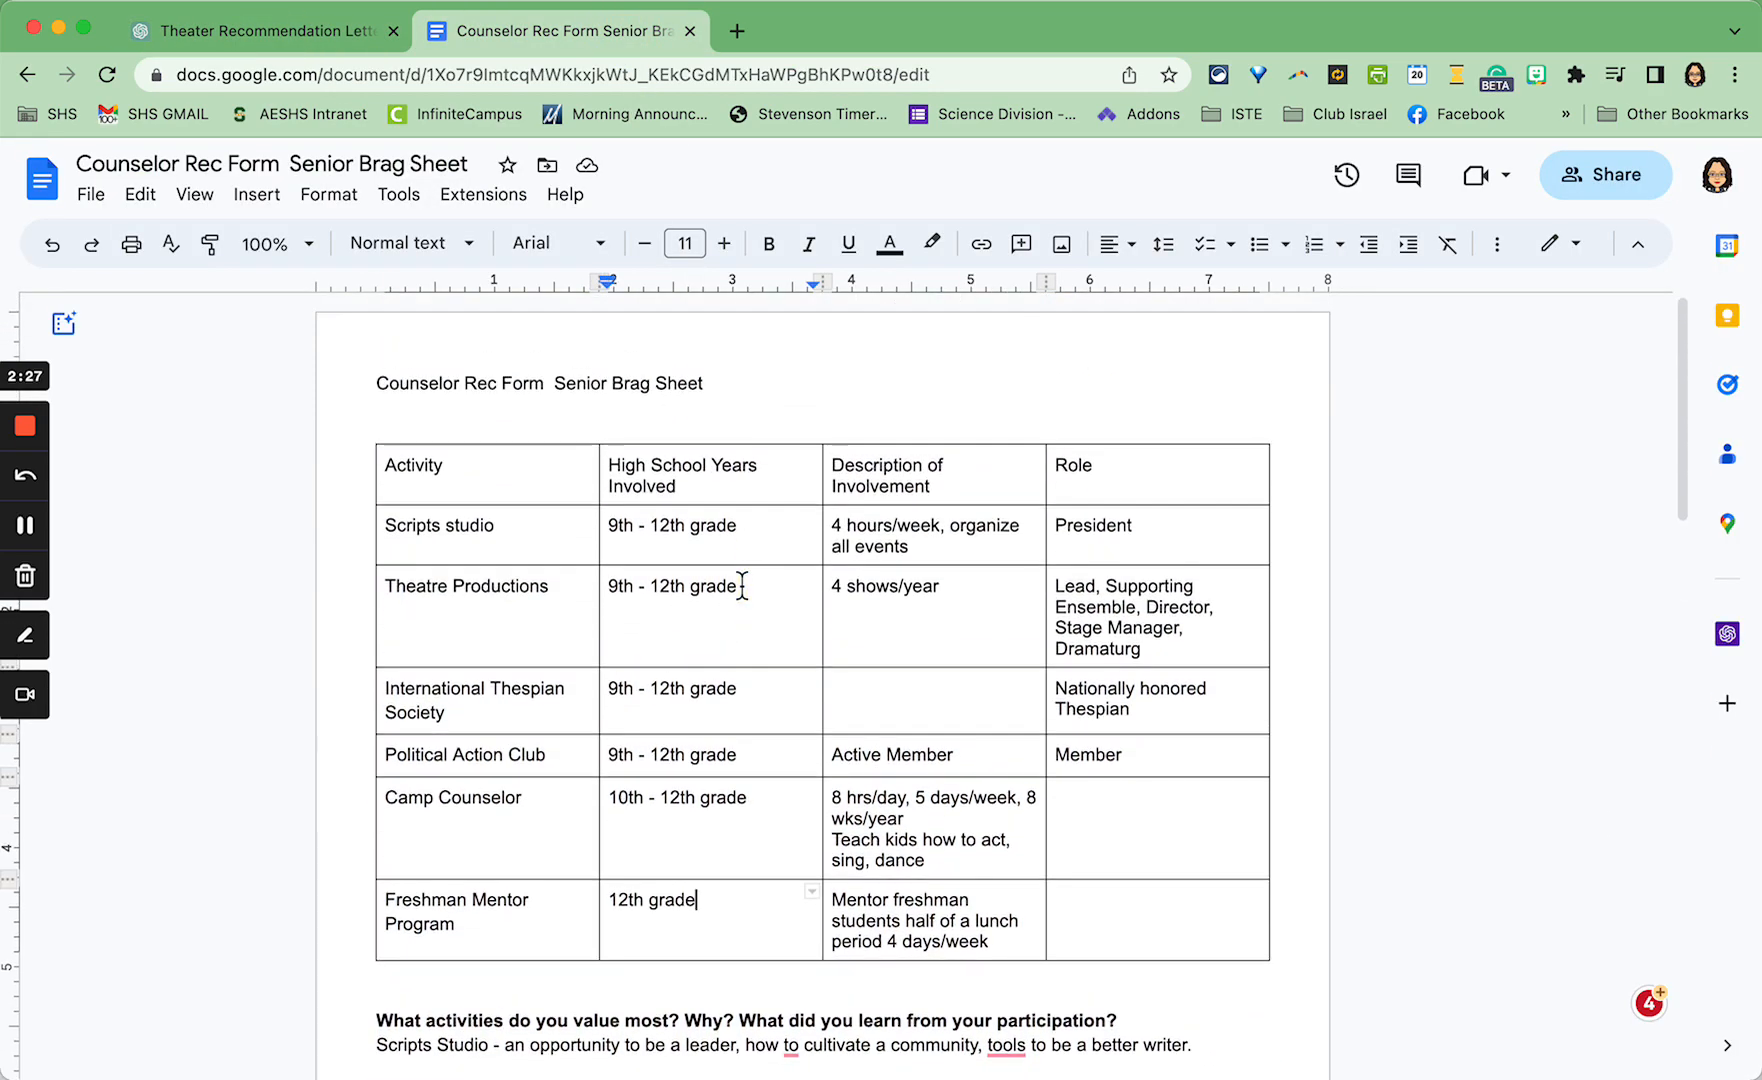
scroll(1300, 630, down, 2)
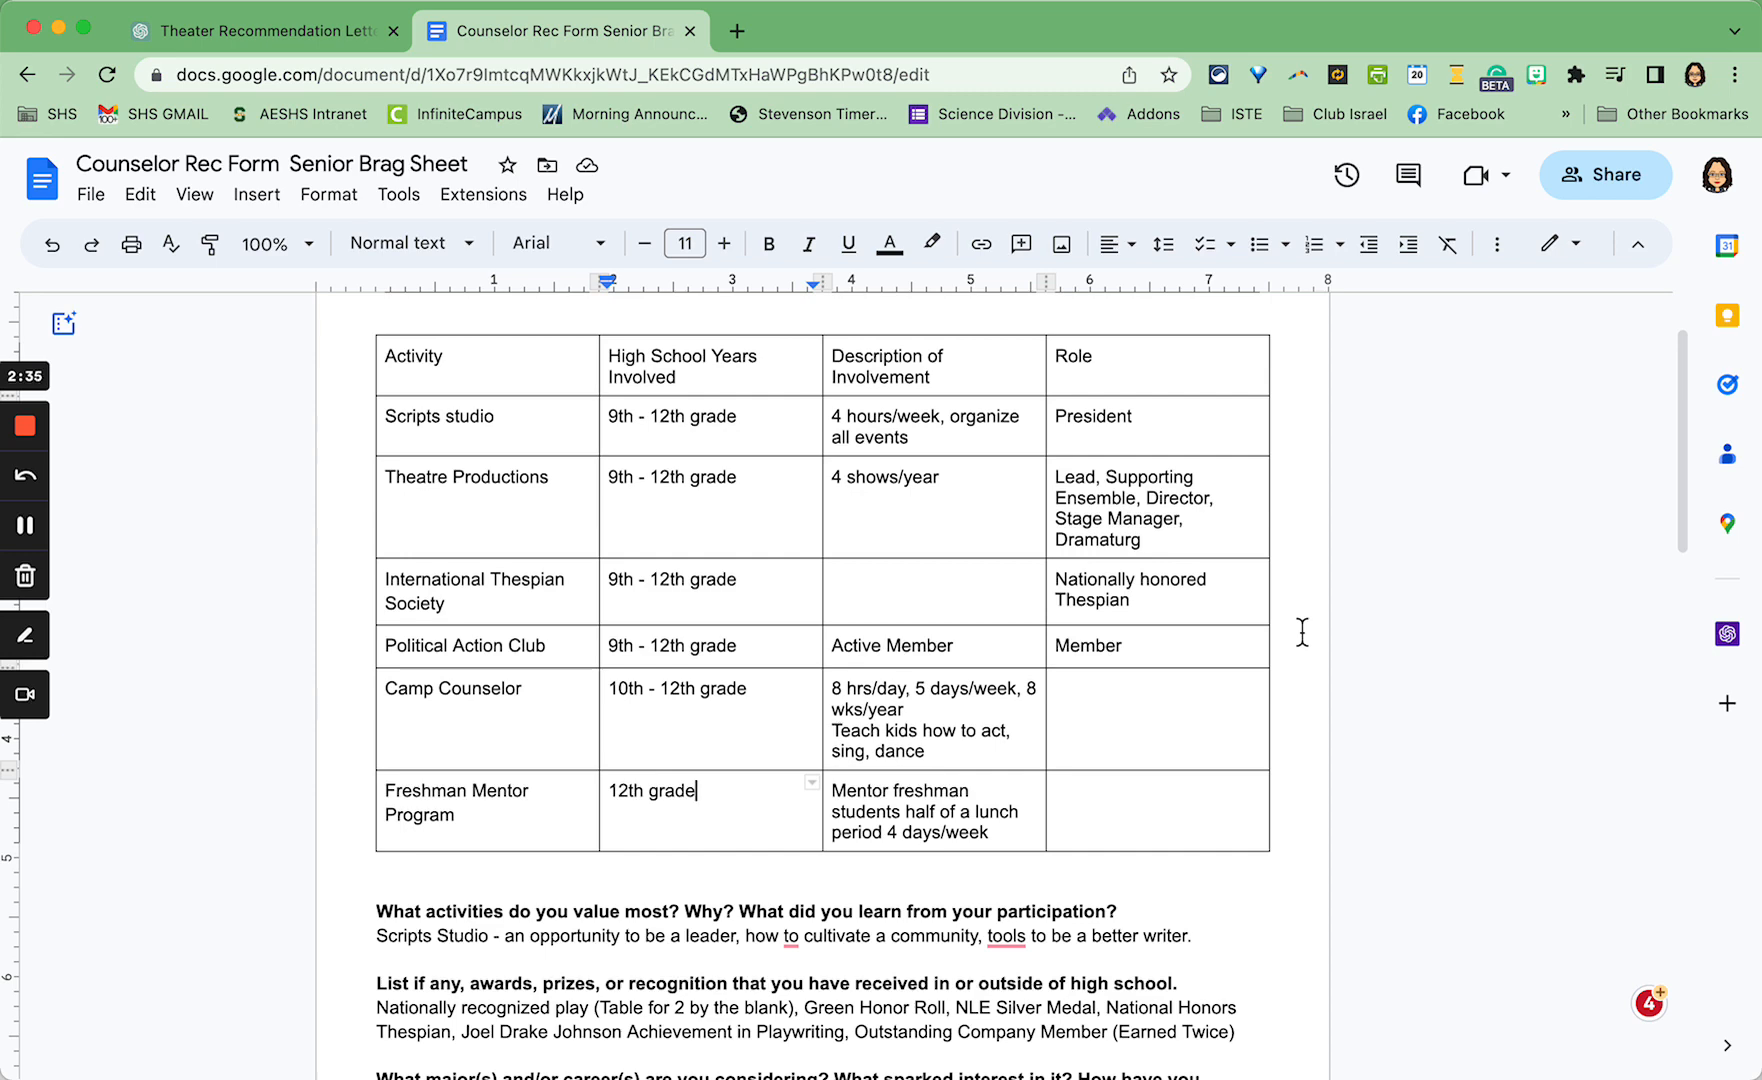
scroll(1302, 632, down, 6)
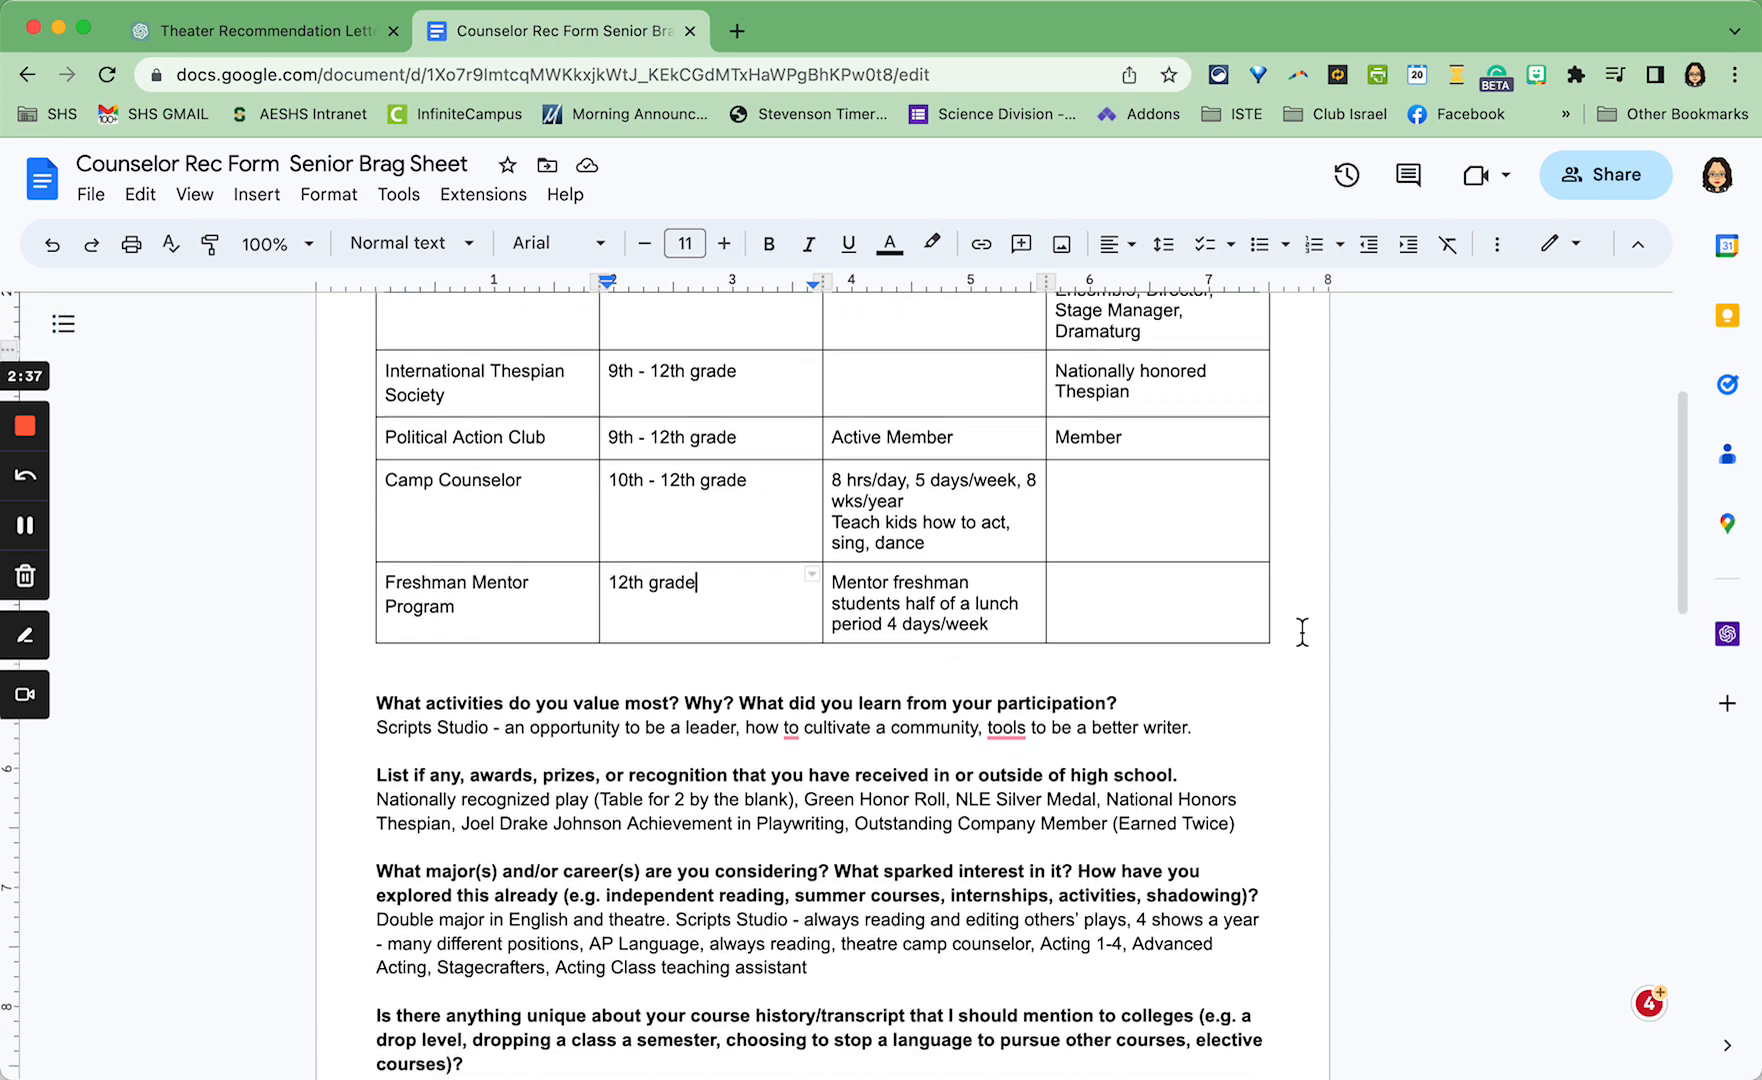
scroll(1302, 632, down, 3)
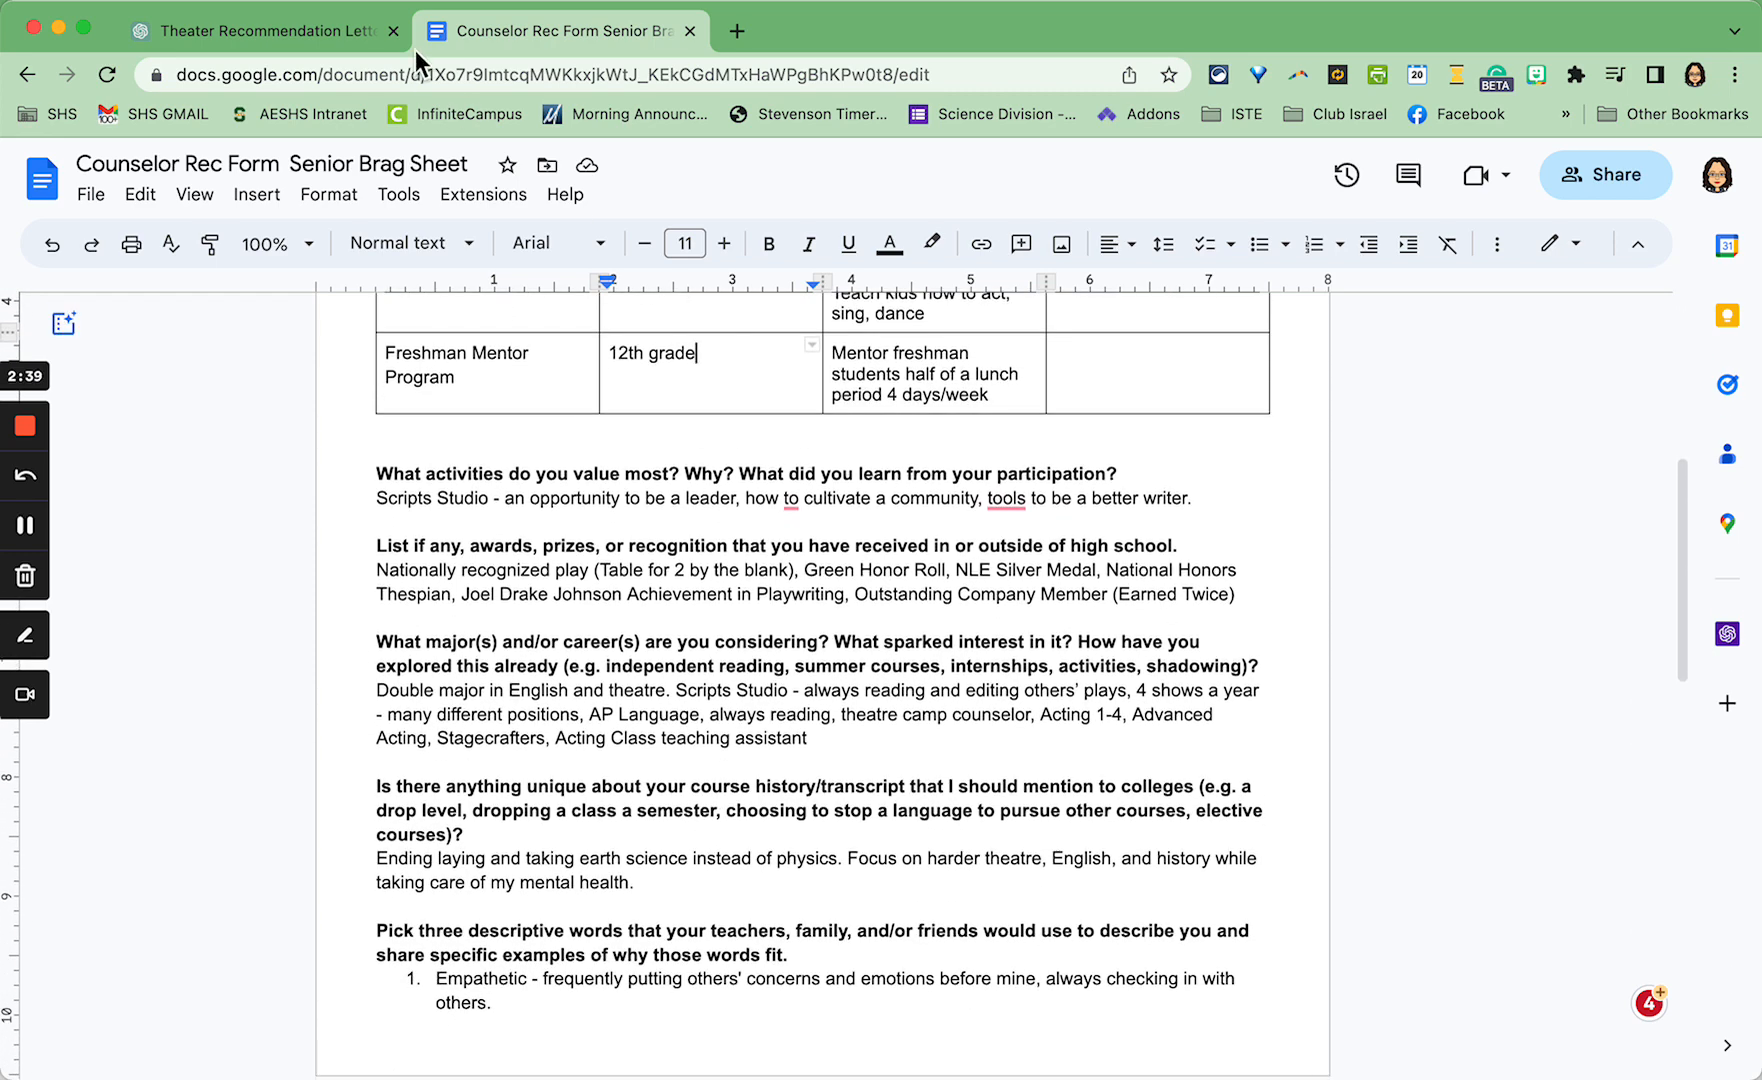
Step: Back in ChatGPT, write the follow-up "Act like the student's theatre coach and compose a recommendation letter to Northwestern University's theater department" without sending it
click(358, 43)
scroll(765, 605, down, 4)
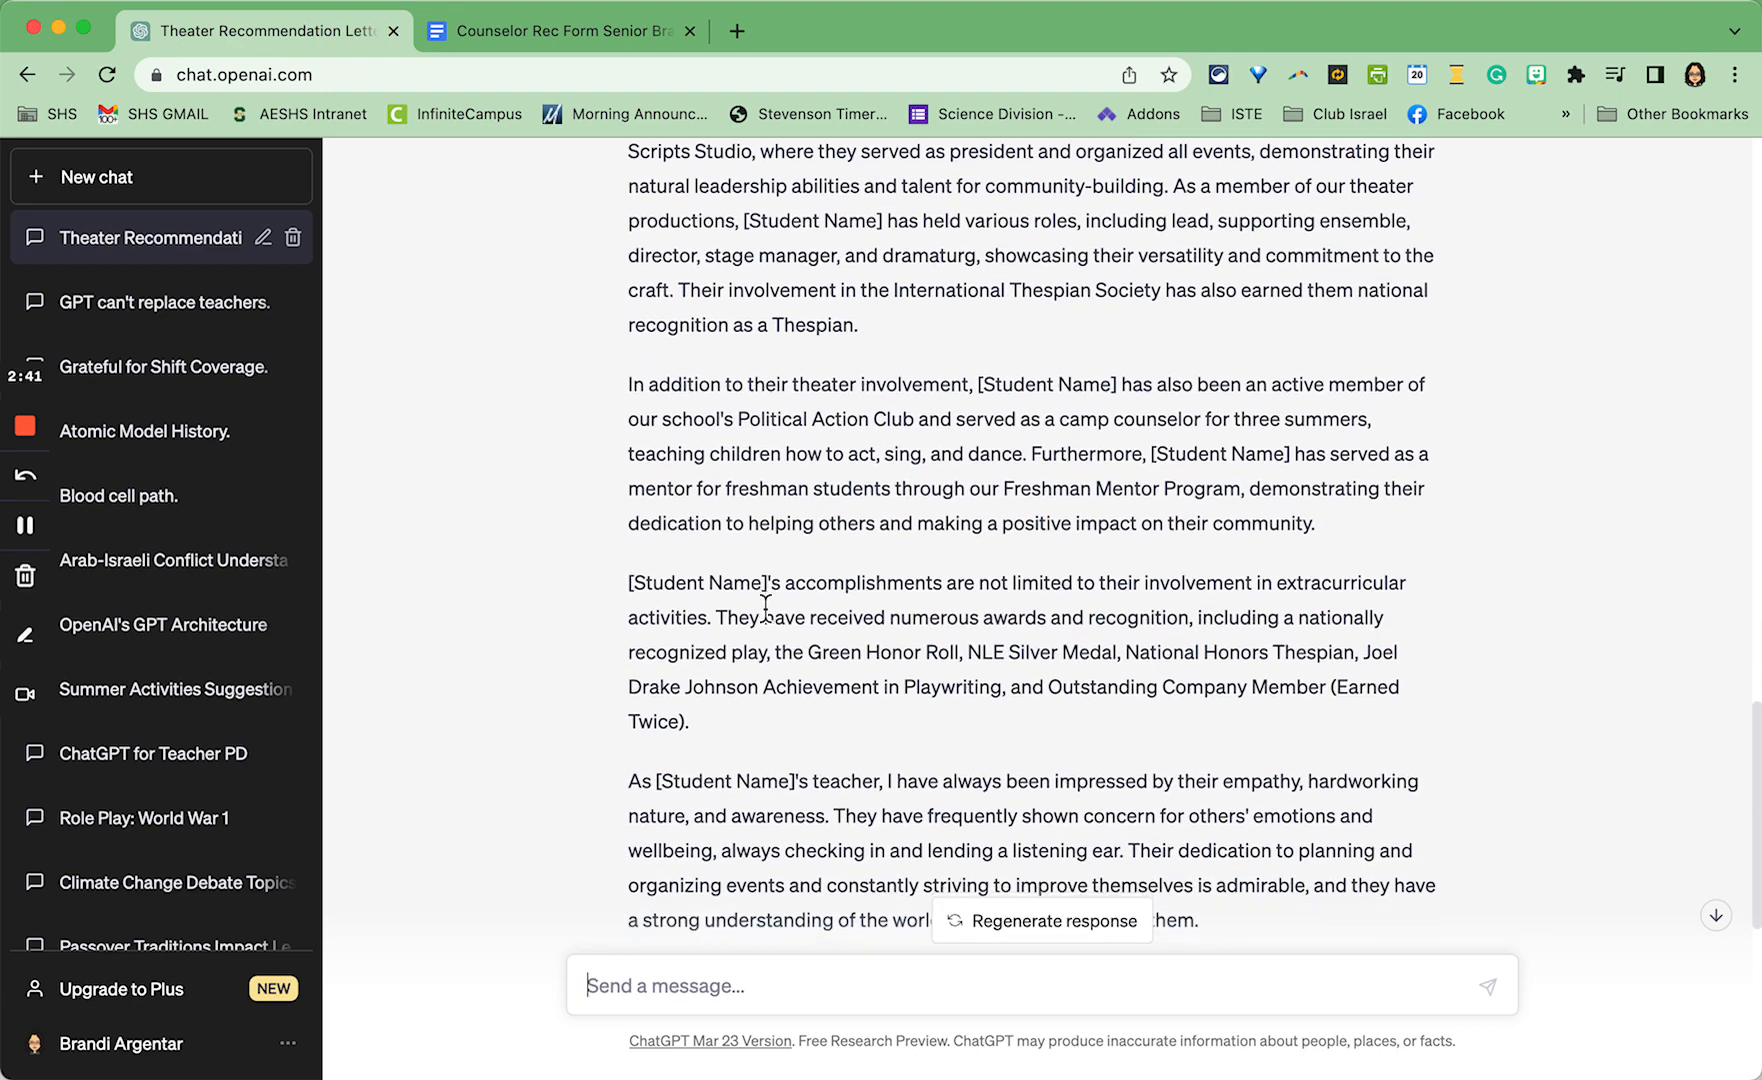
scroll(765, 605, down, 10)
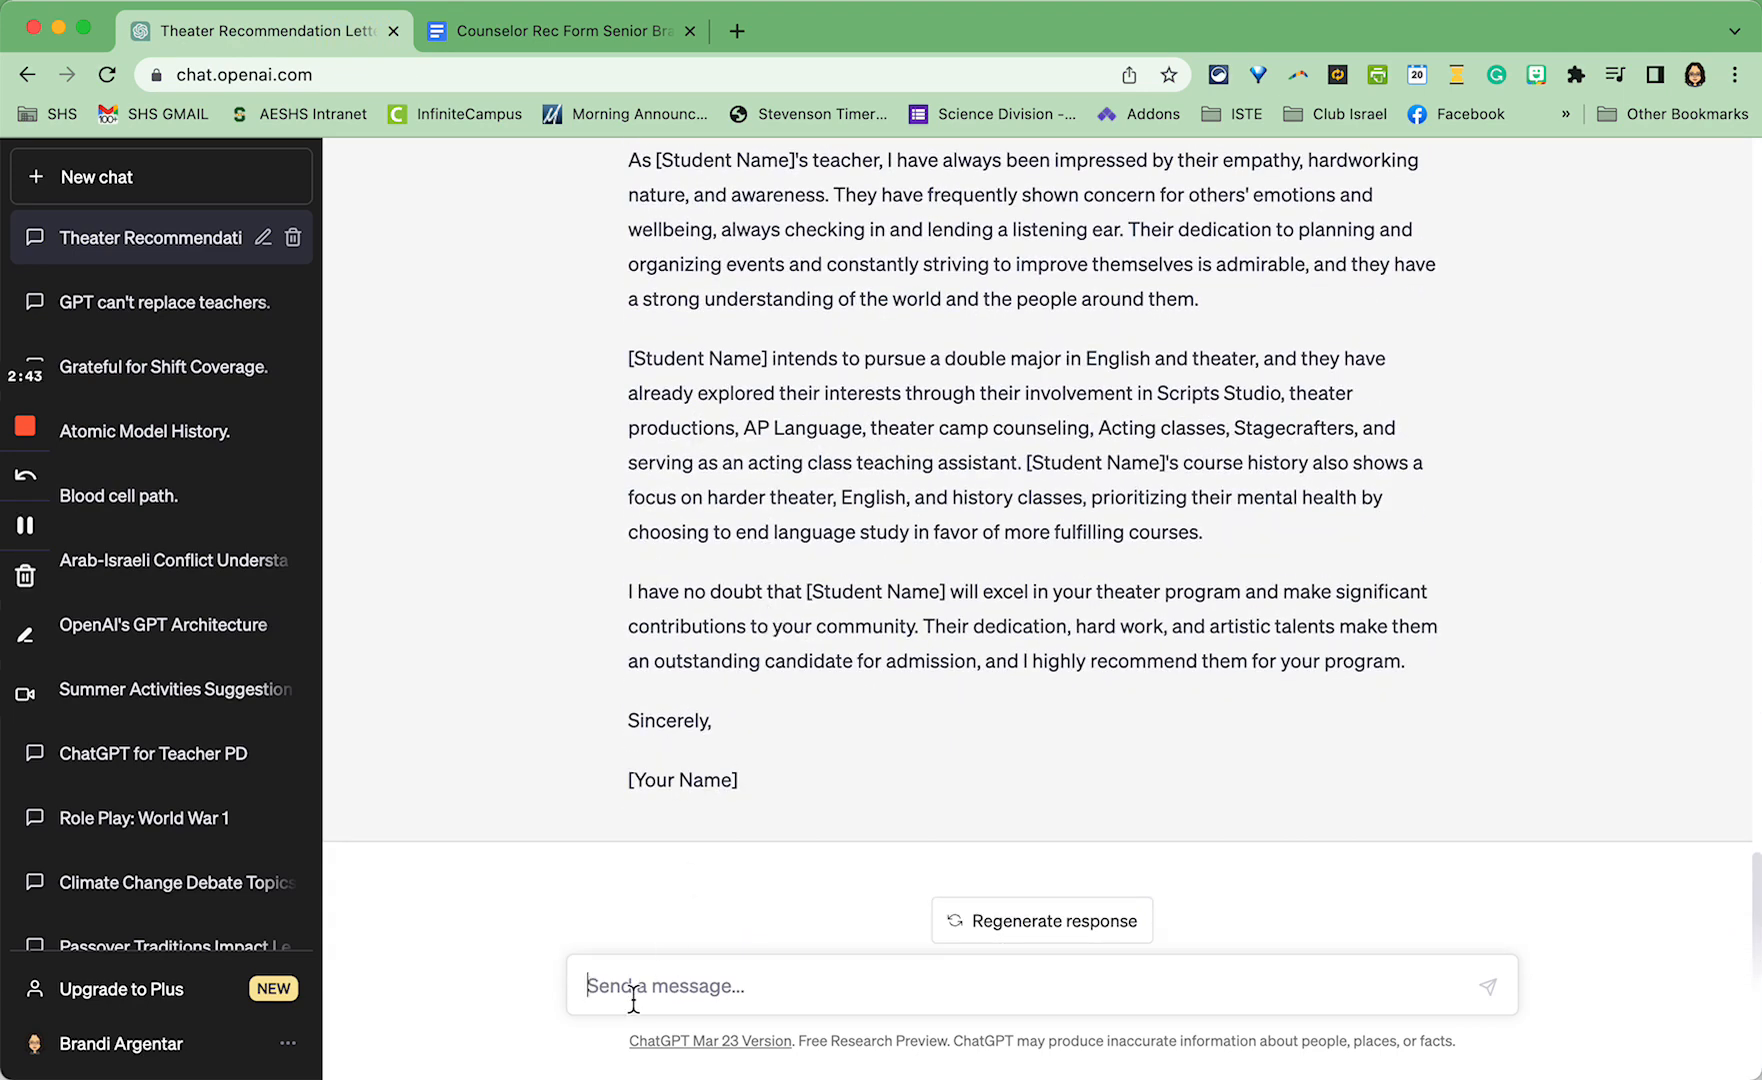
click(632, 998)
text(Act like the student's theat)
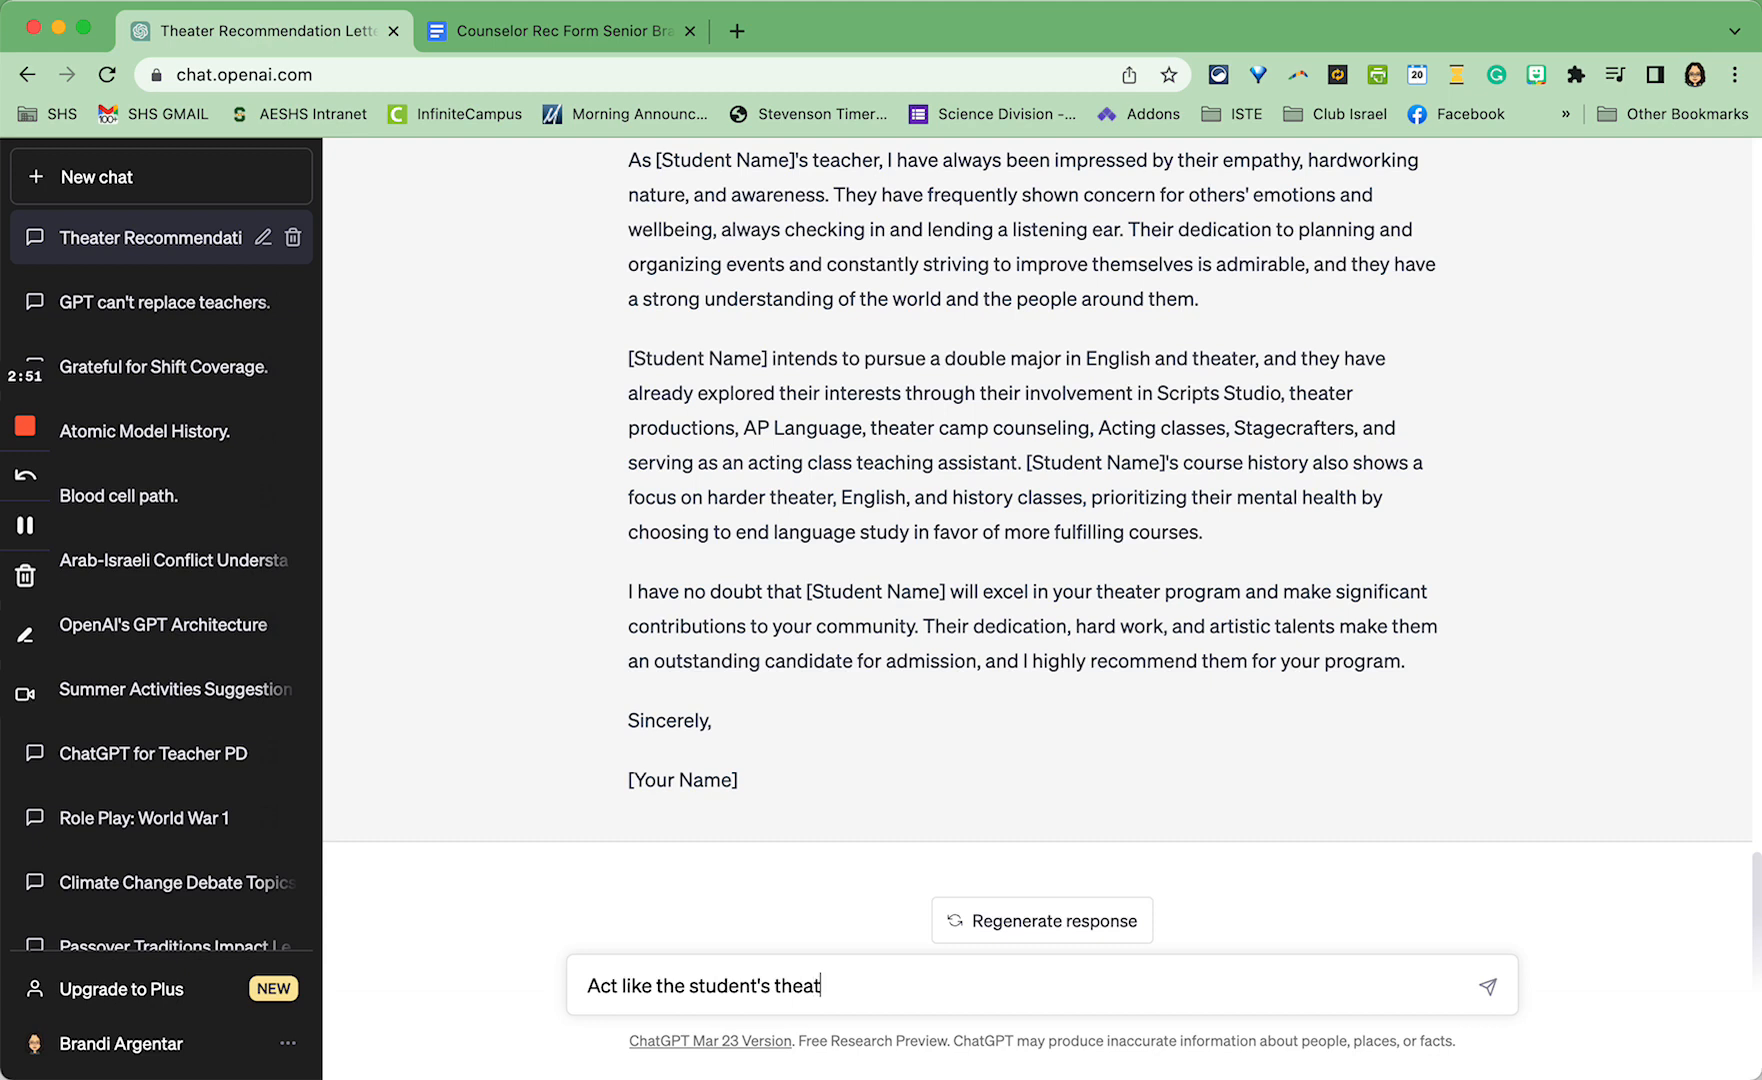
text(re coach and compose a reco)
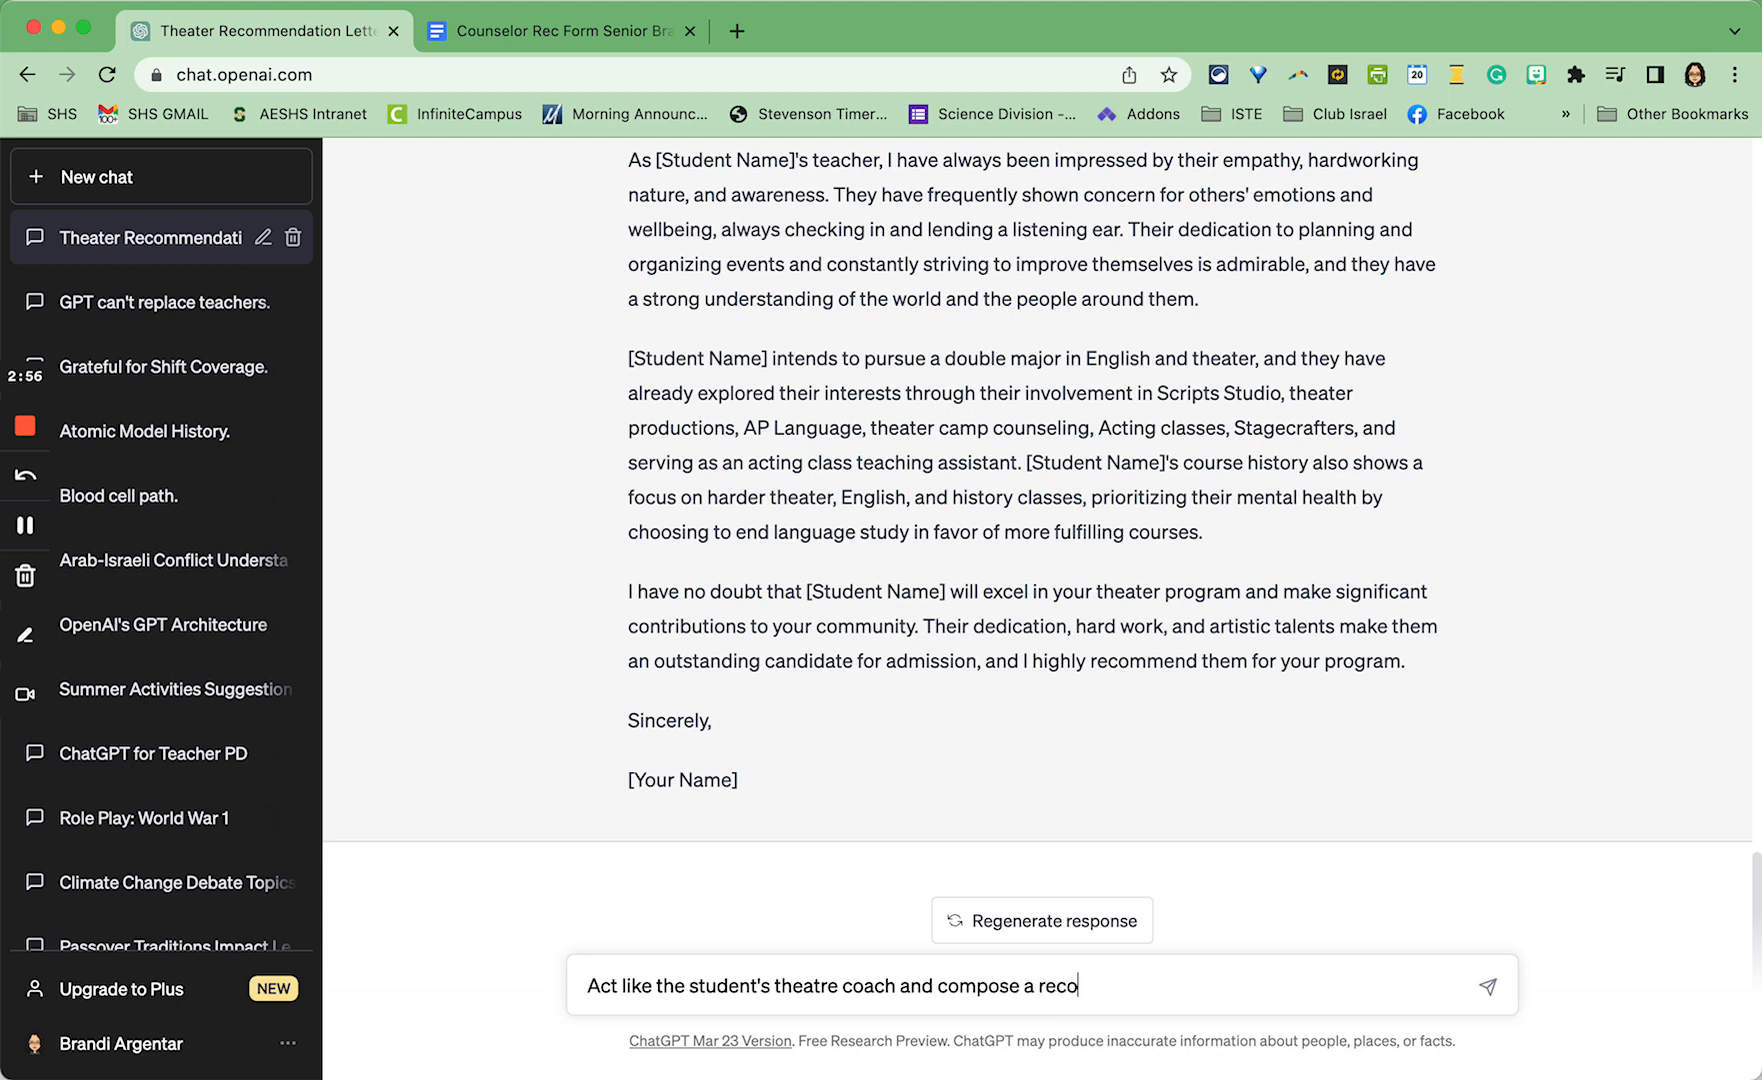
text(mmendation lett)
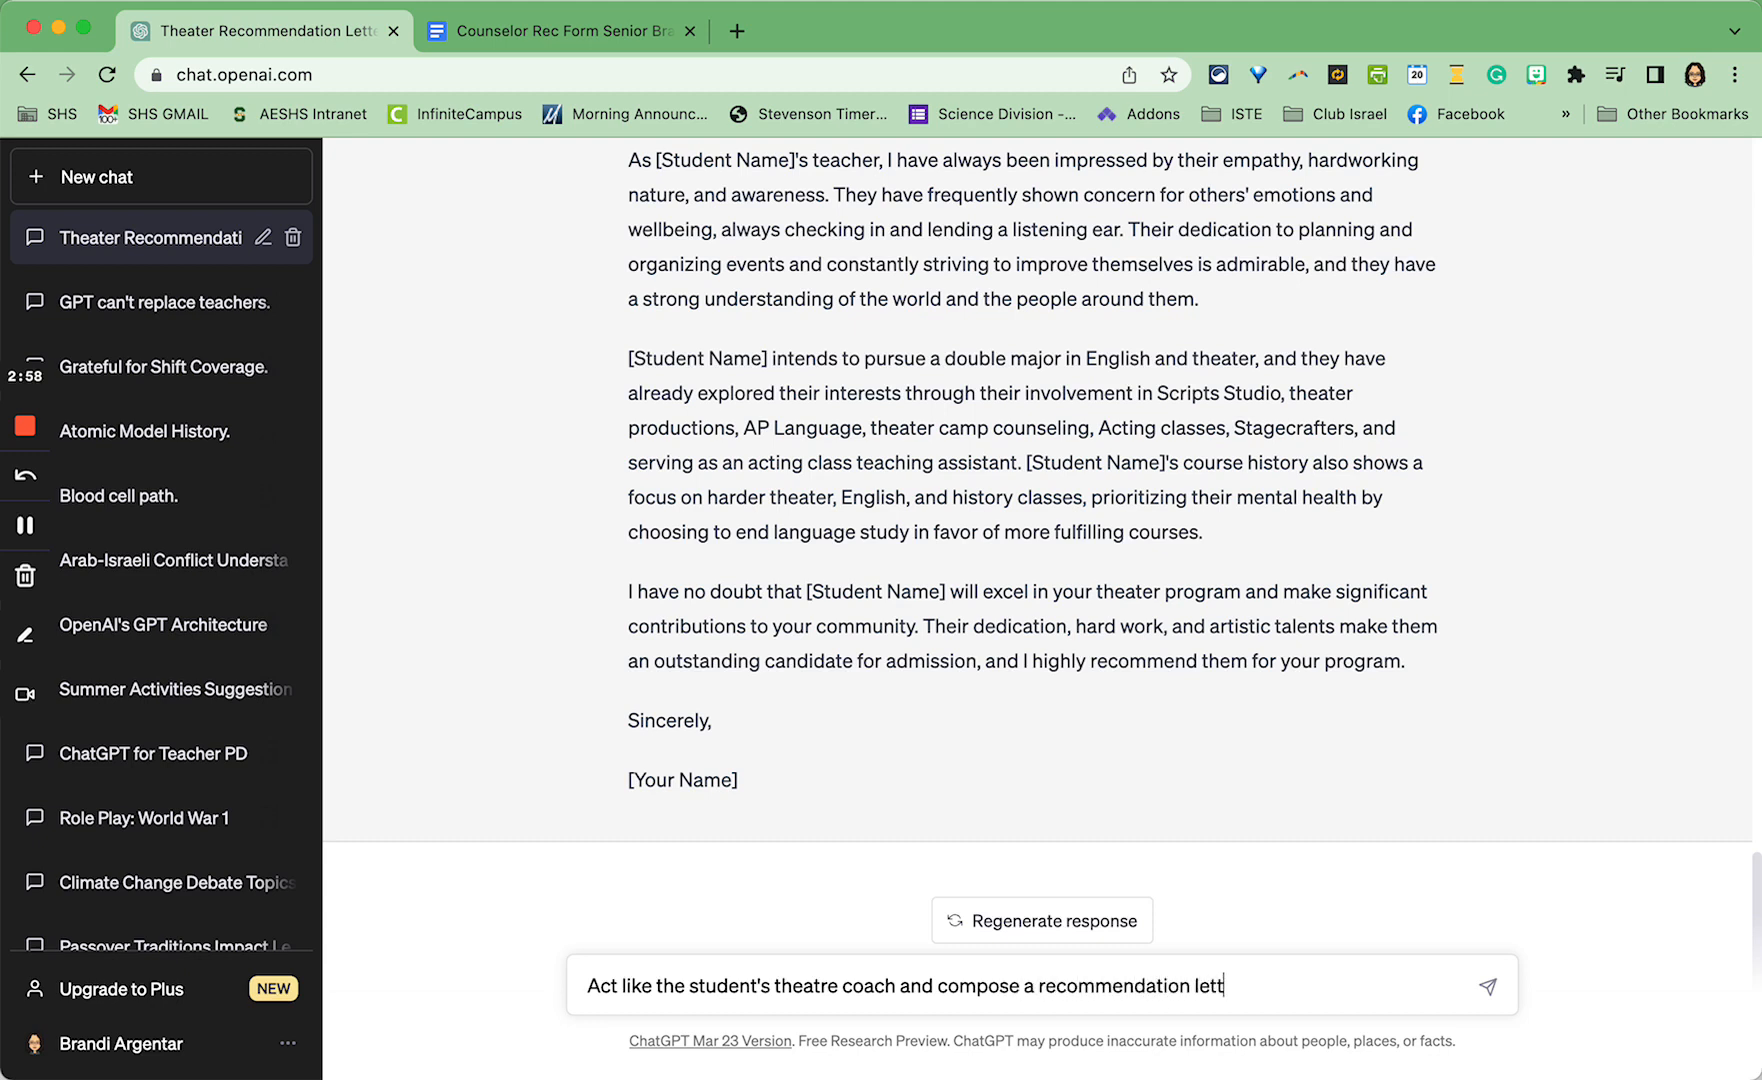
text(er to Northwestern )
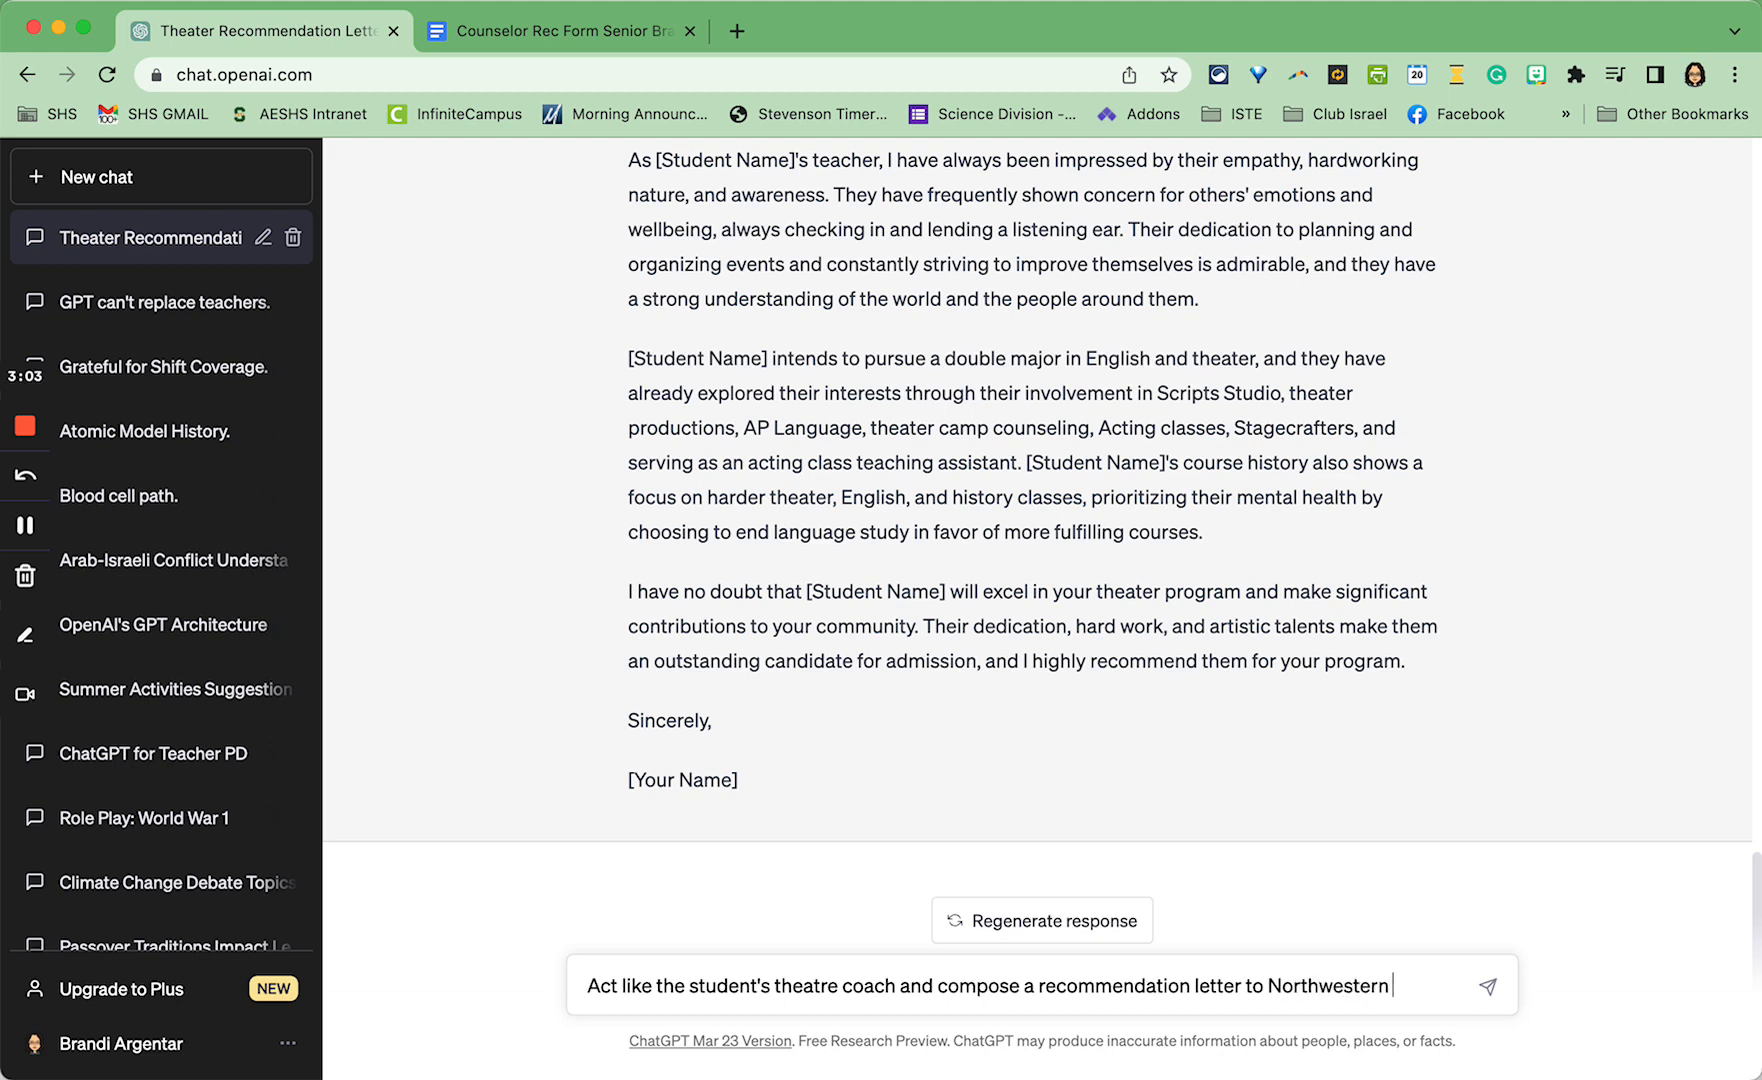
text(University's theate)
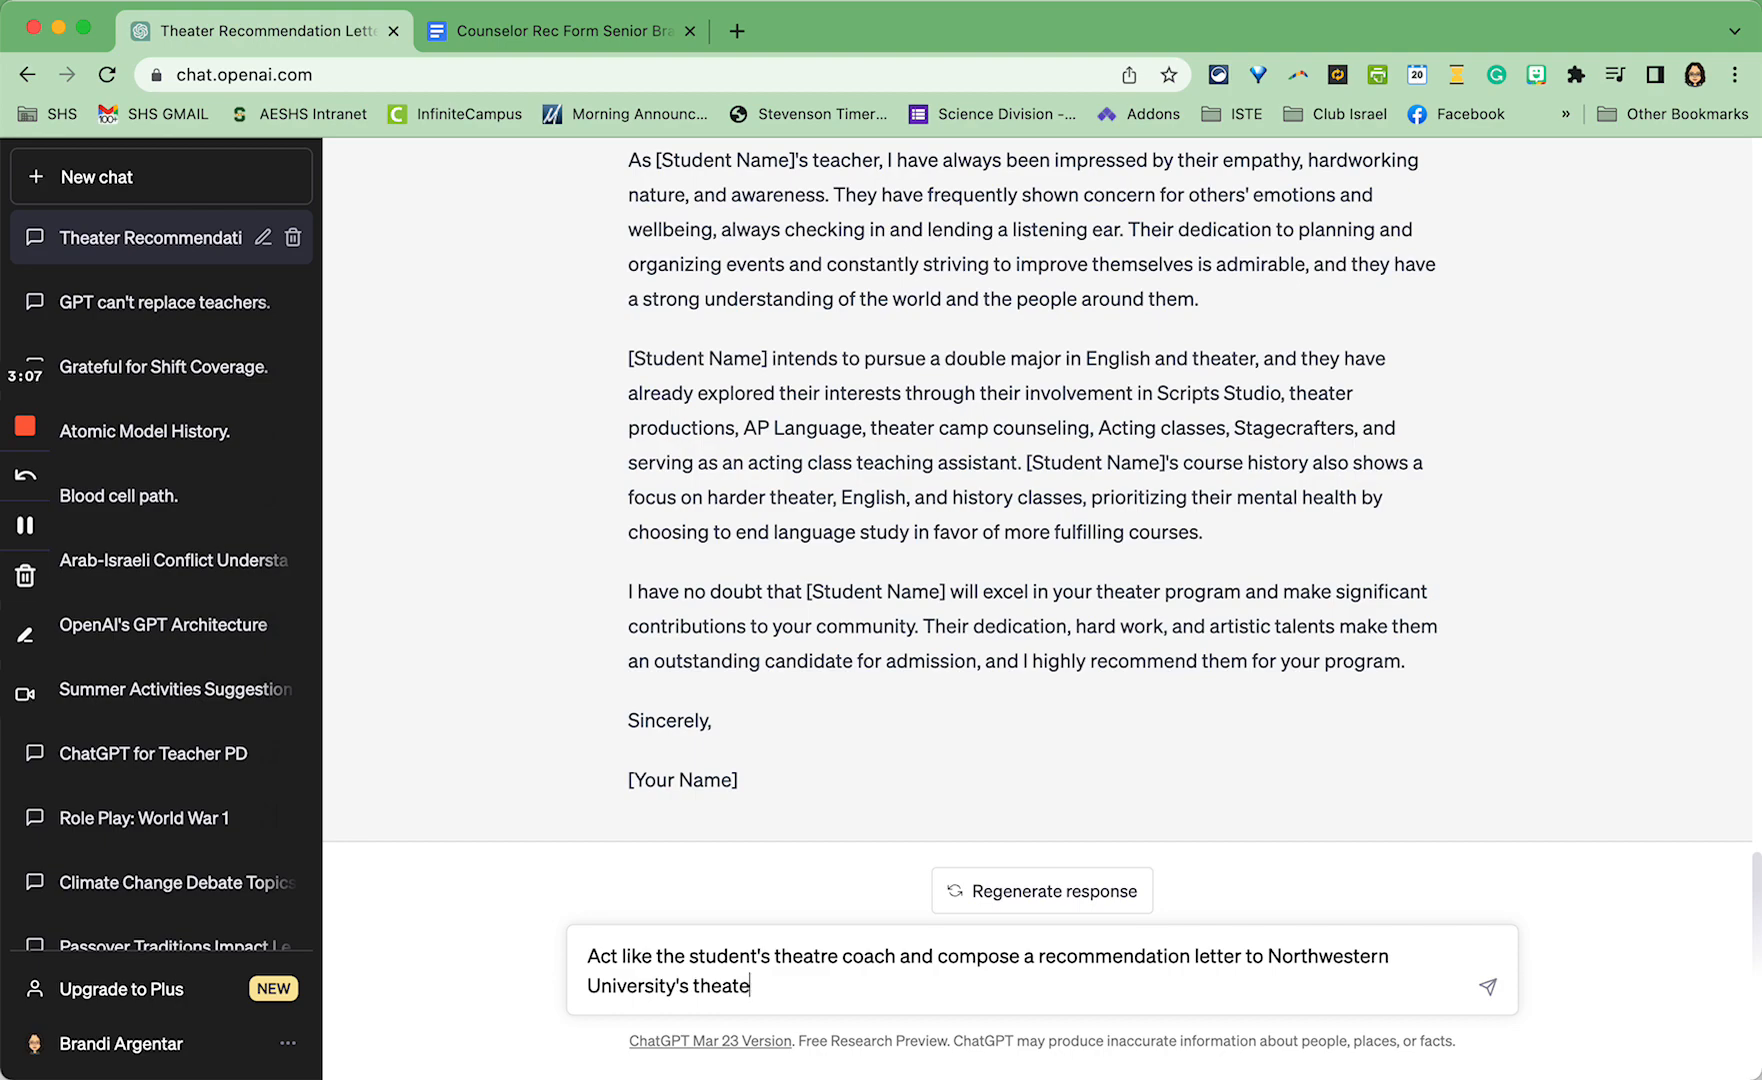
text(r department)
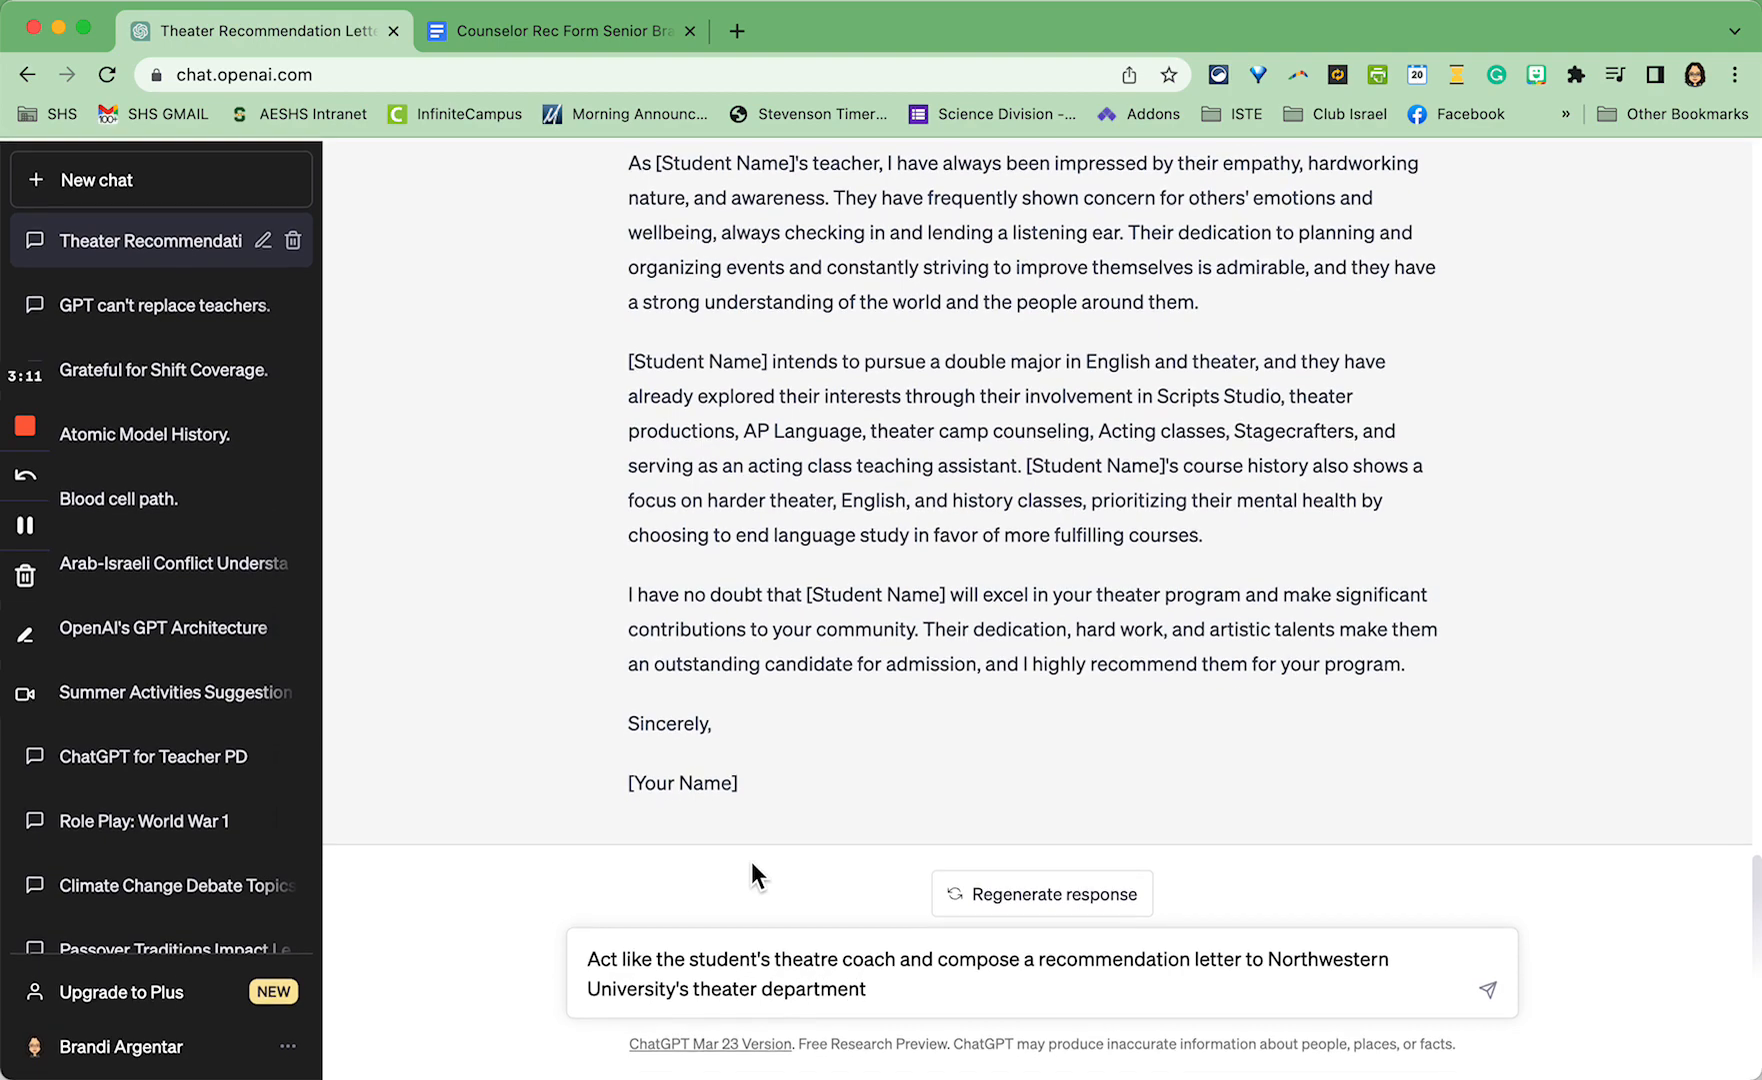
Step: Review the original prompt and the generated letter, and select "the student's" in the drafted follow-up message
scroll(818, 710, up, 10)
scroll(818, 706, up, 15)
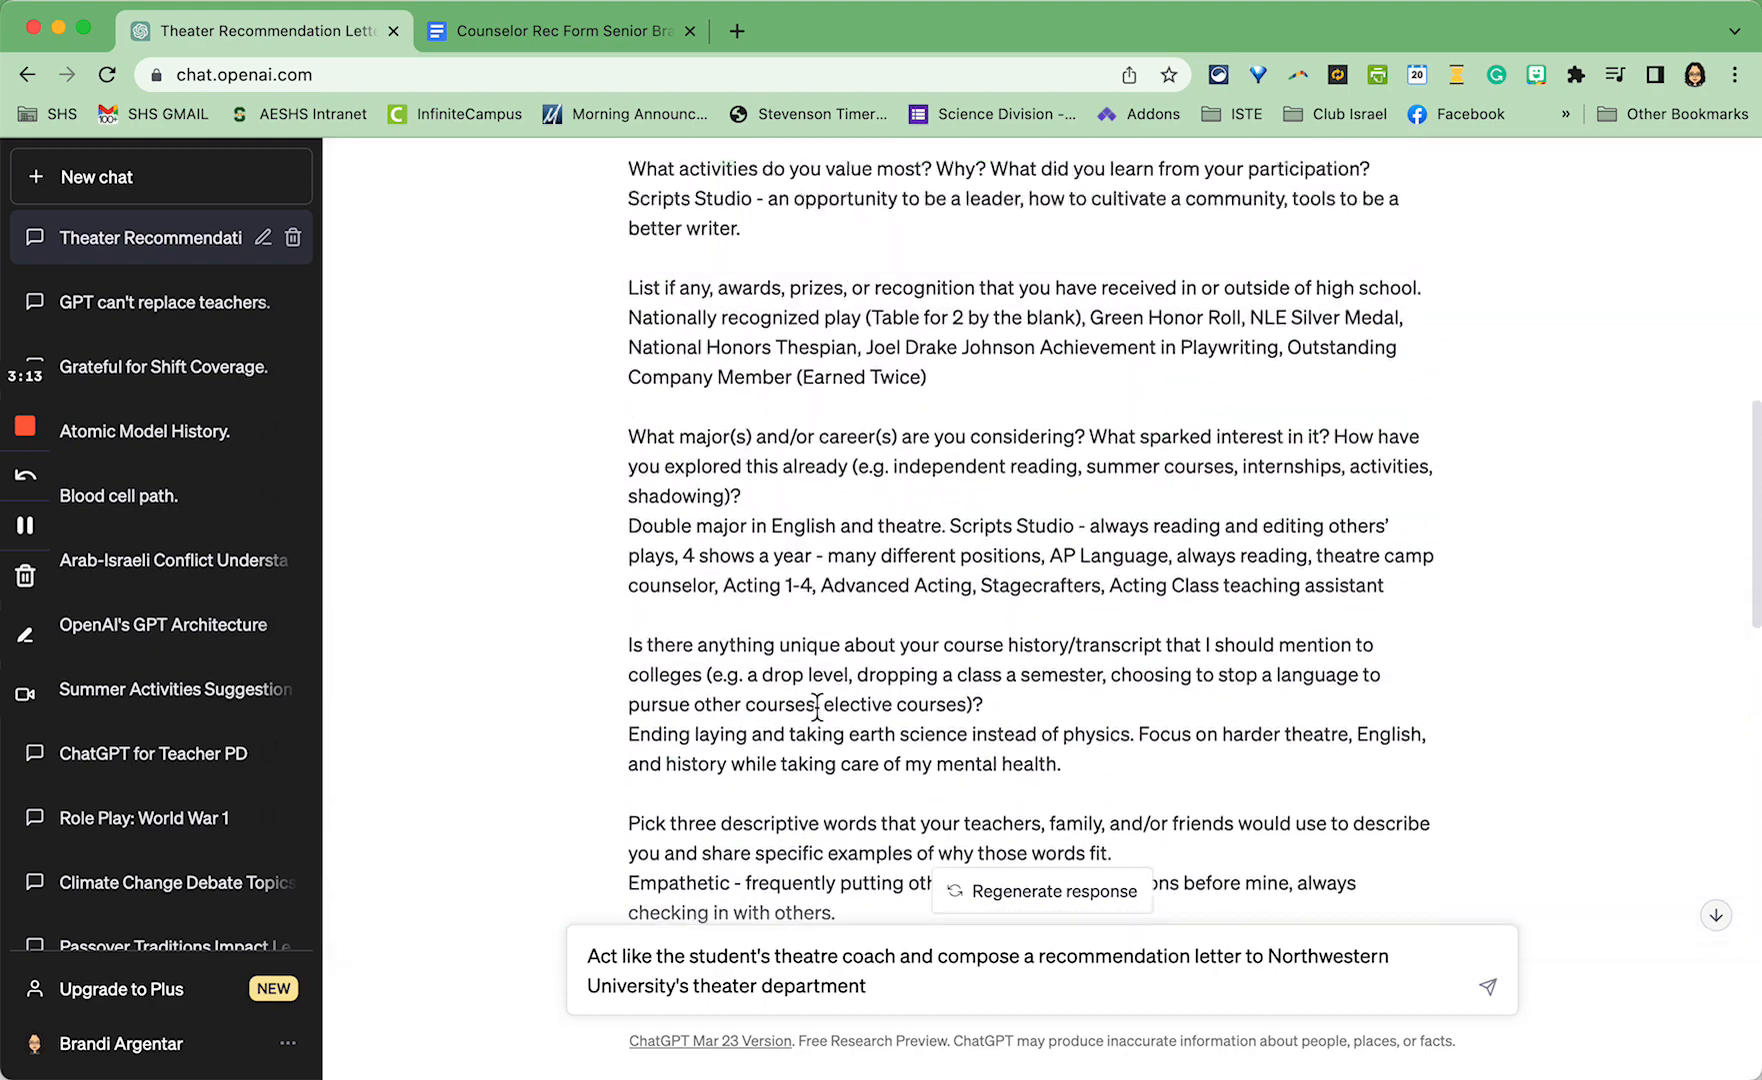
scroll(818, 706, up, 5)
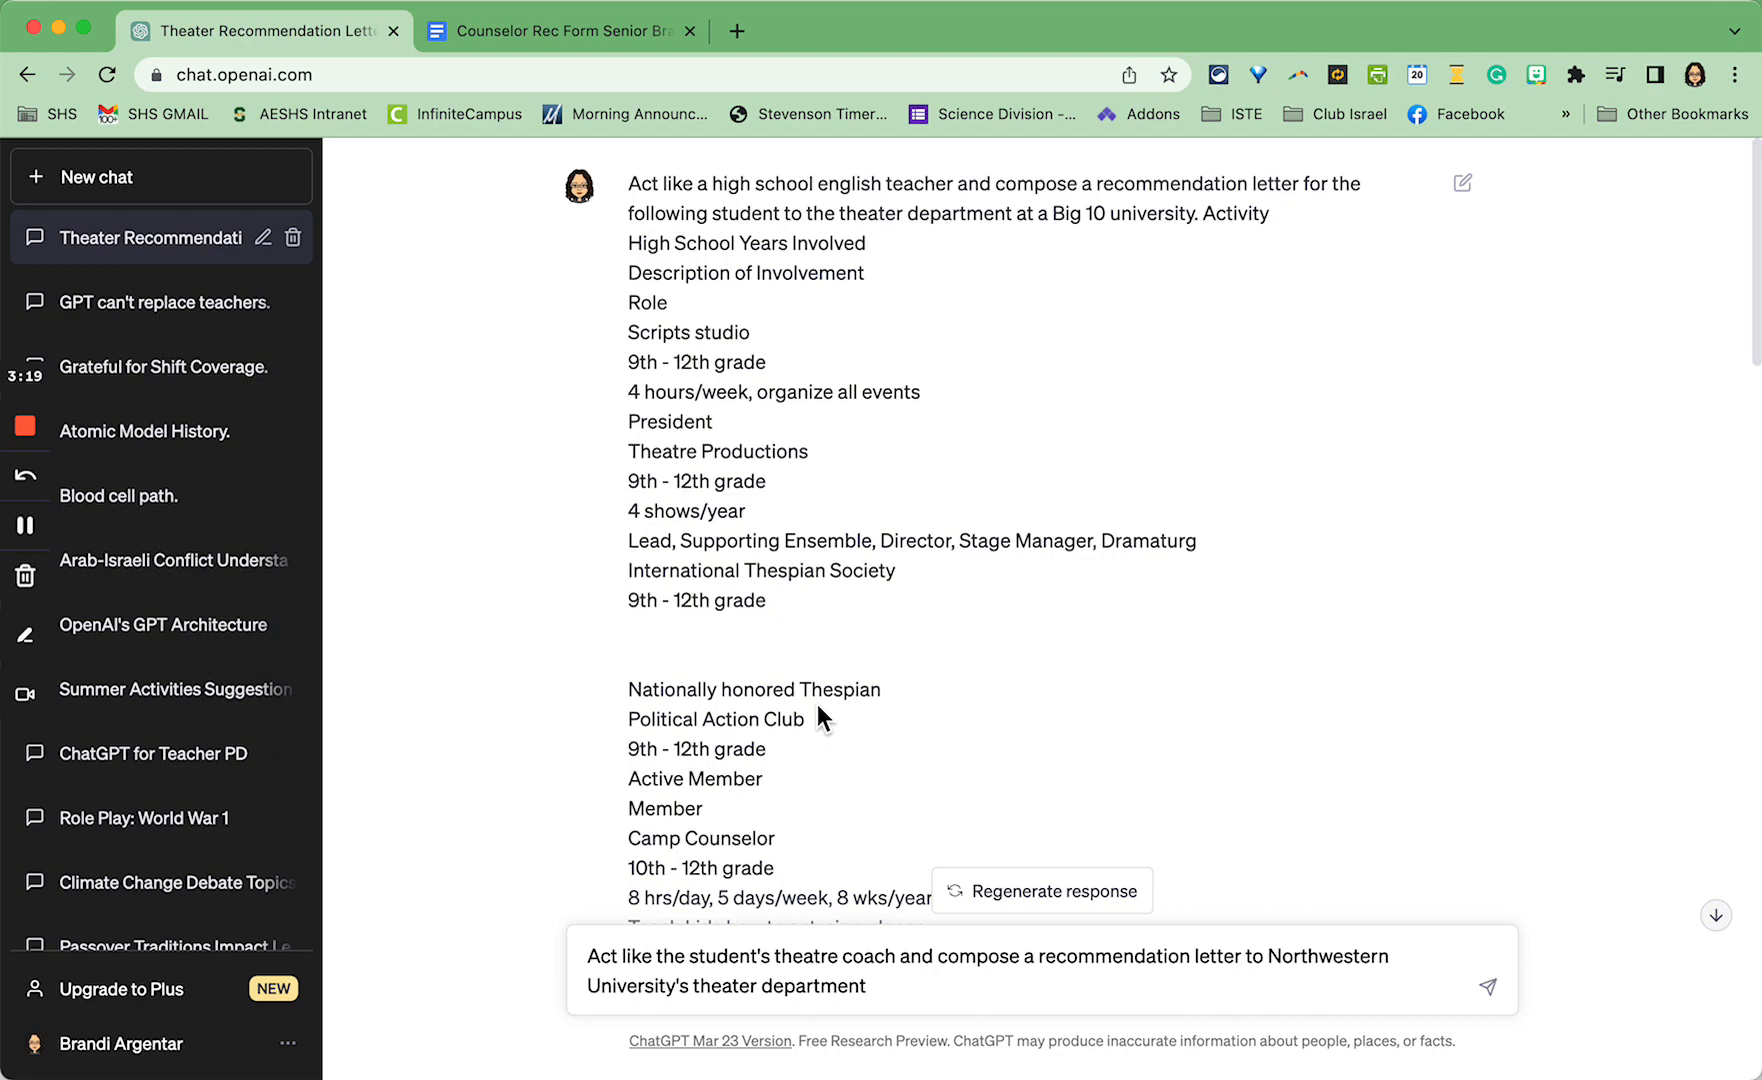
scroll(818, 703, down, 20)
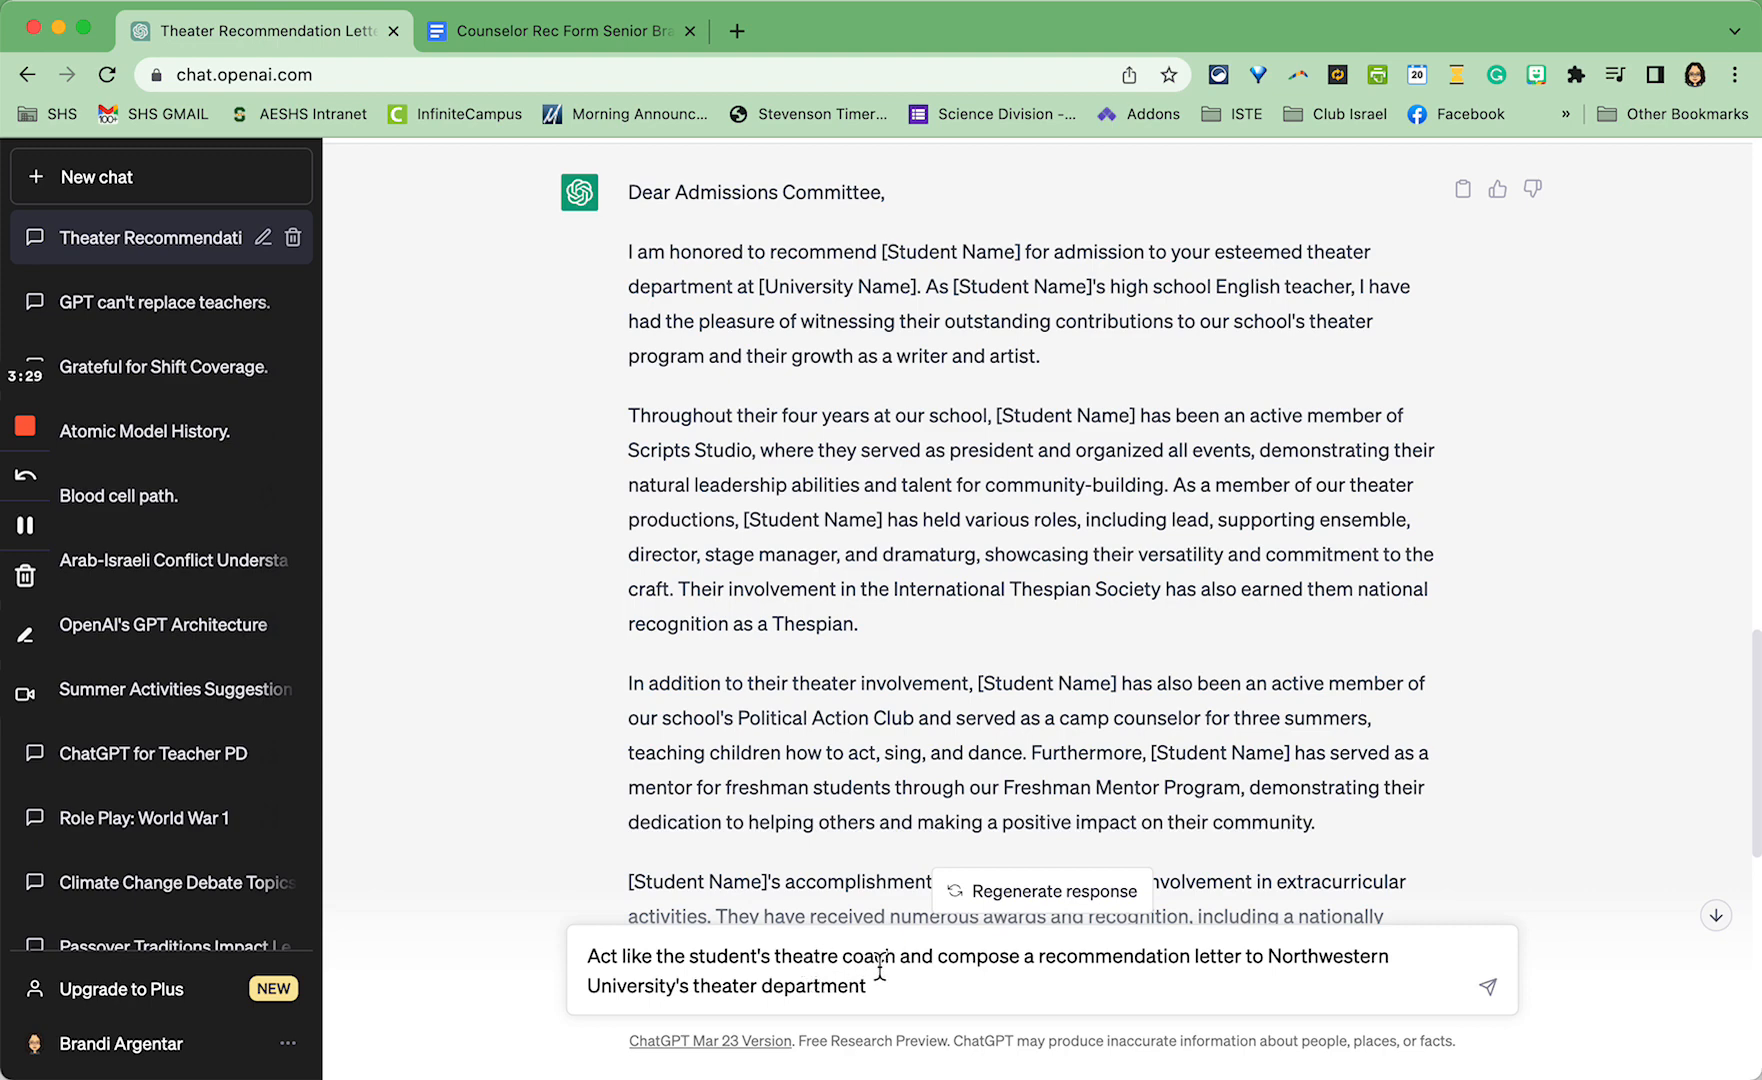
drag(773, 958, 655, 968)
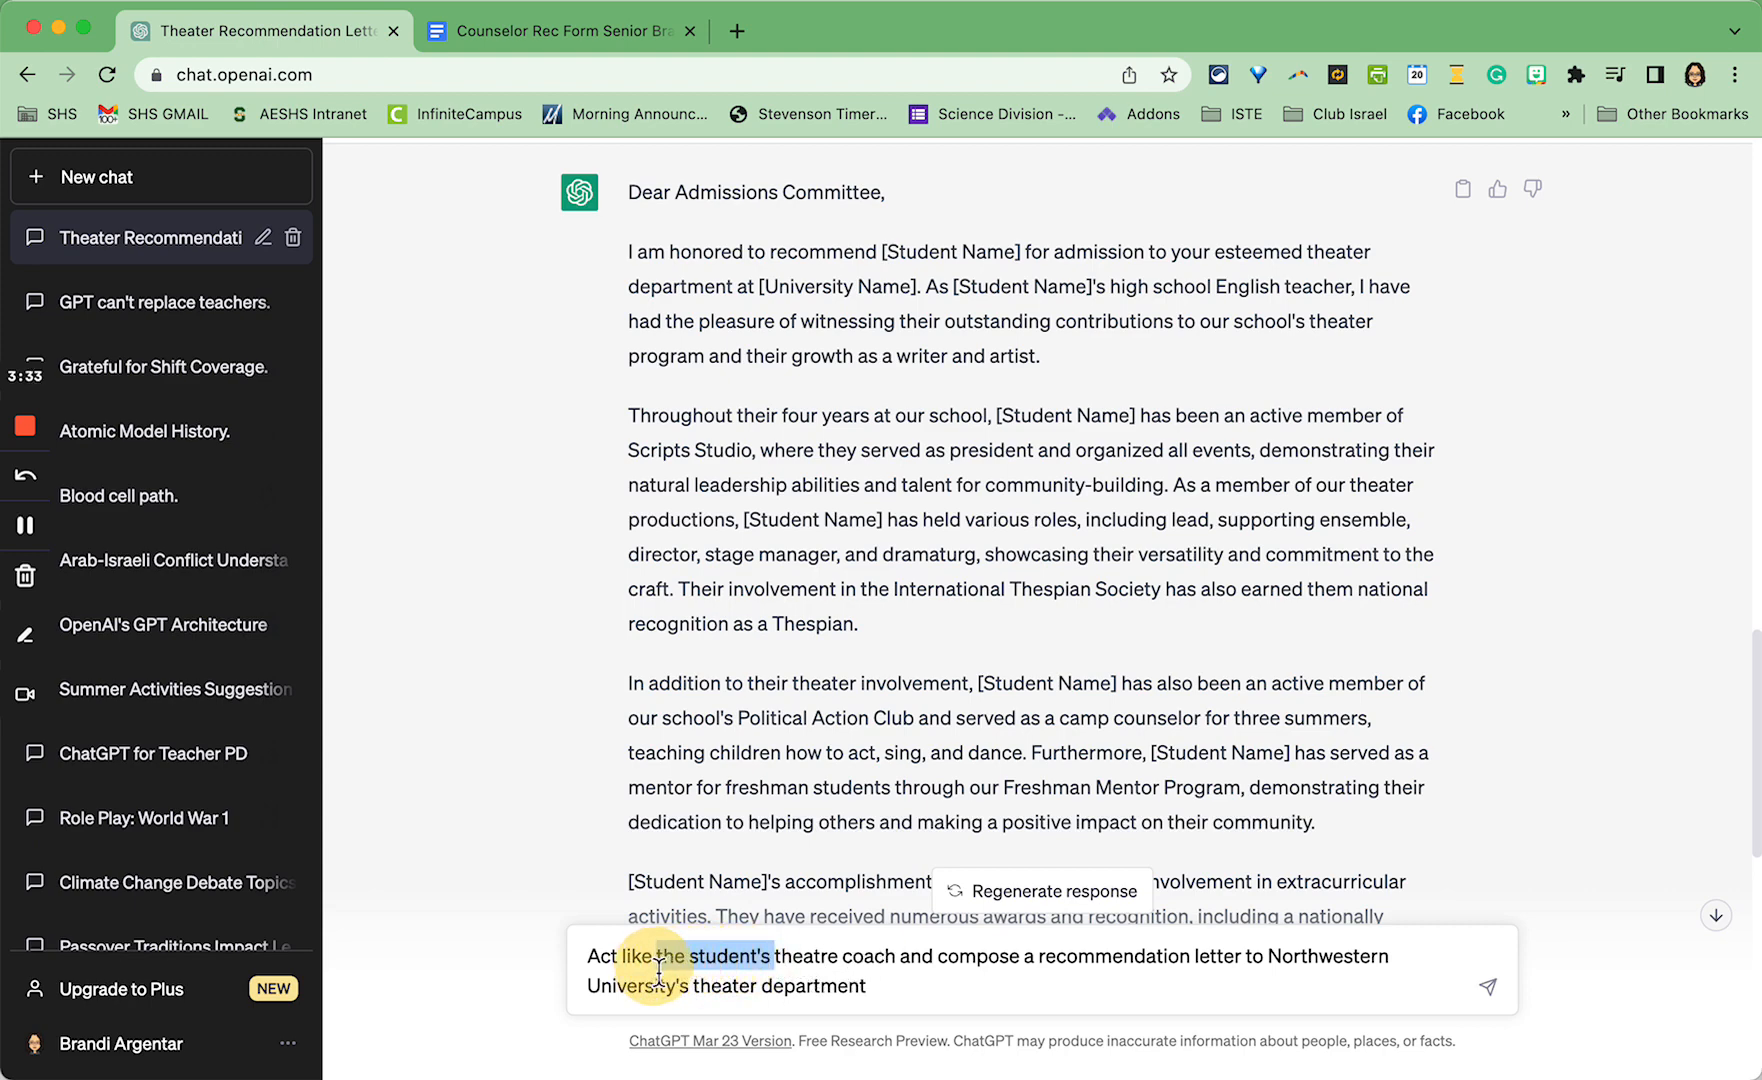
Step: Reword the drafted message to begin "Act like a theatre coach" and add "for the following student" at its end
key(BackSpace)
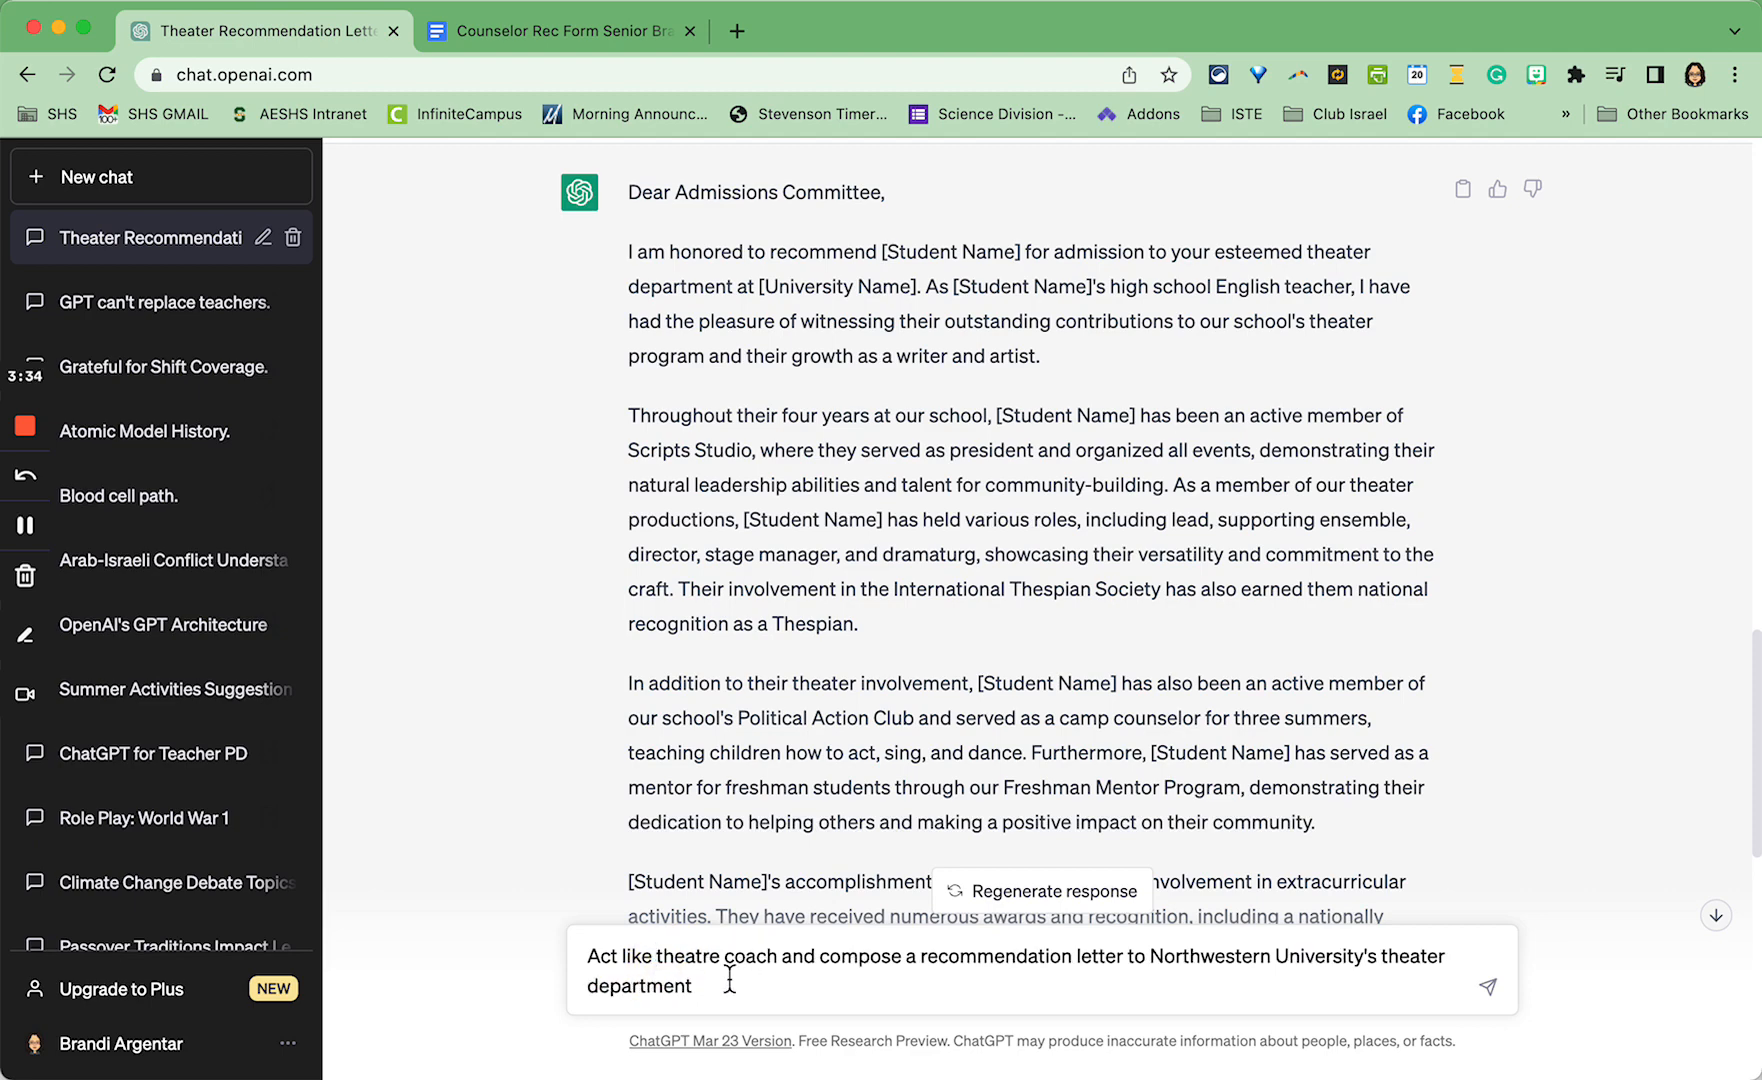
text(a)
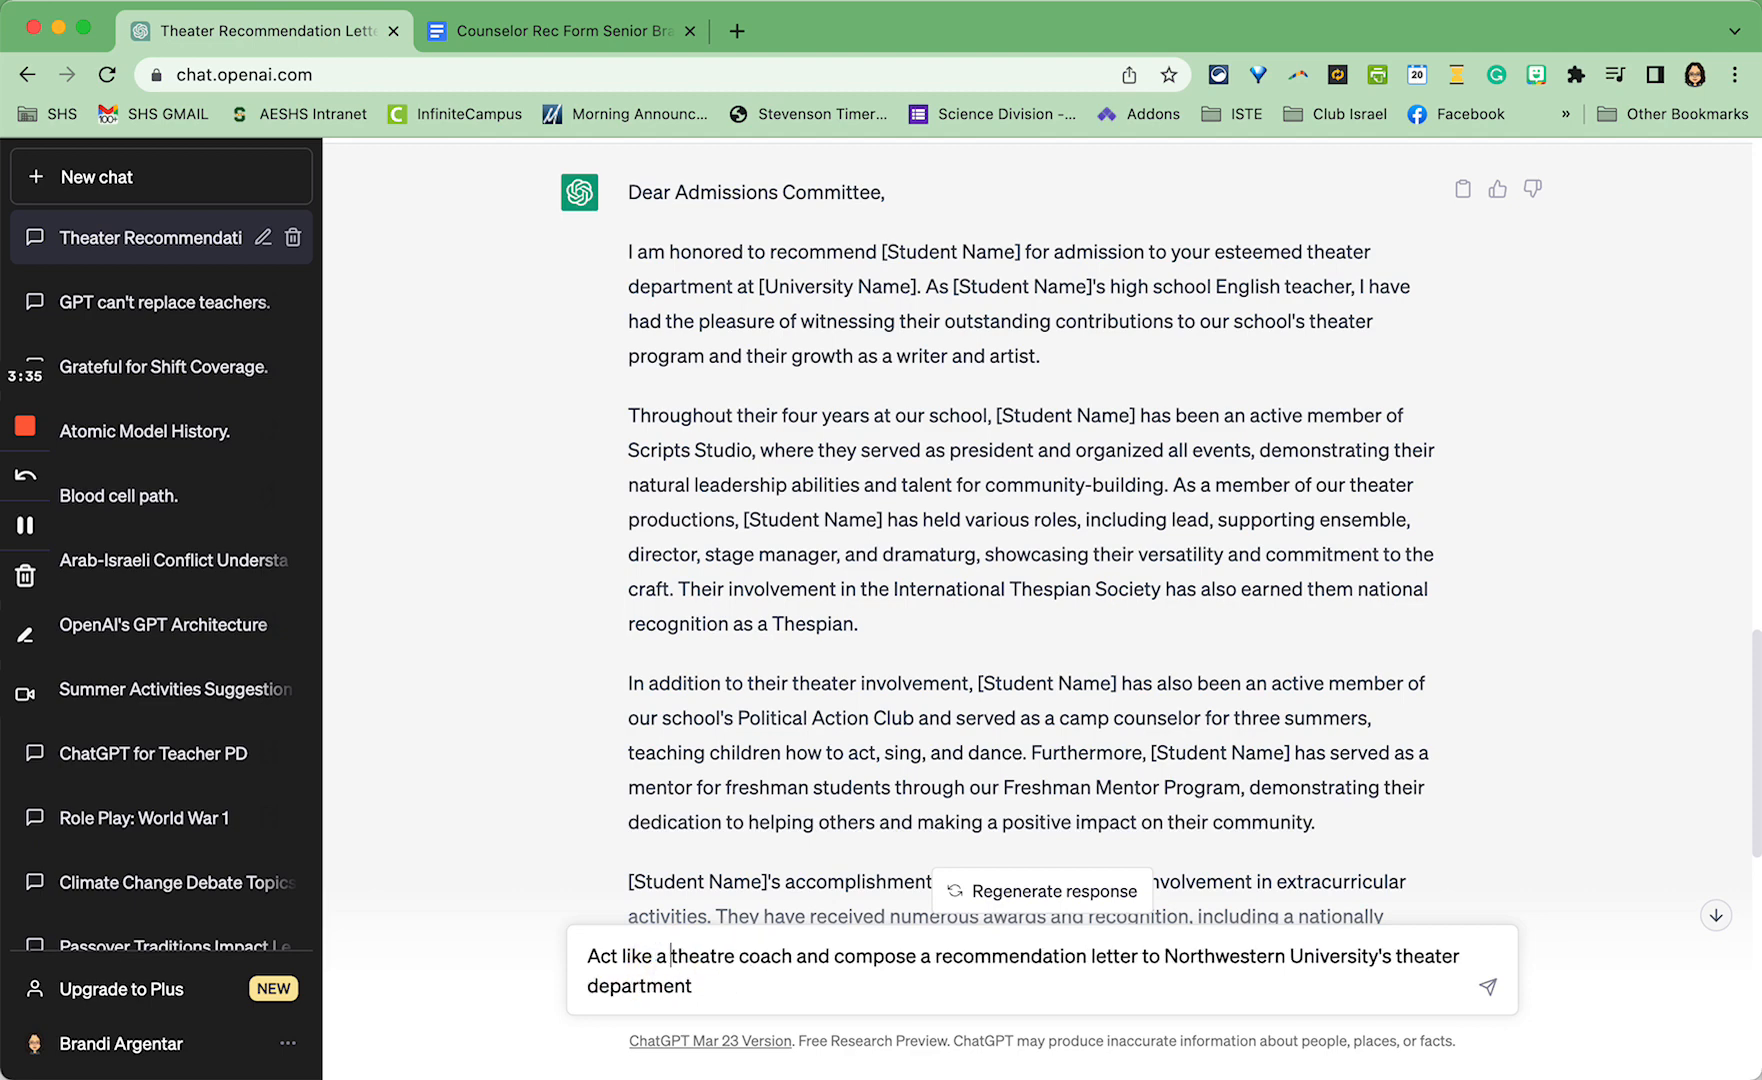
click(729, 998)
text(for the following student)
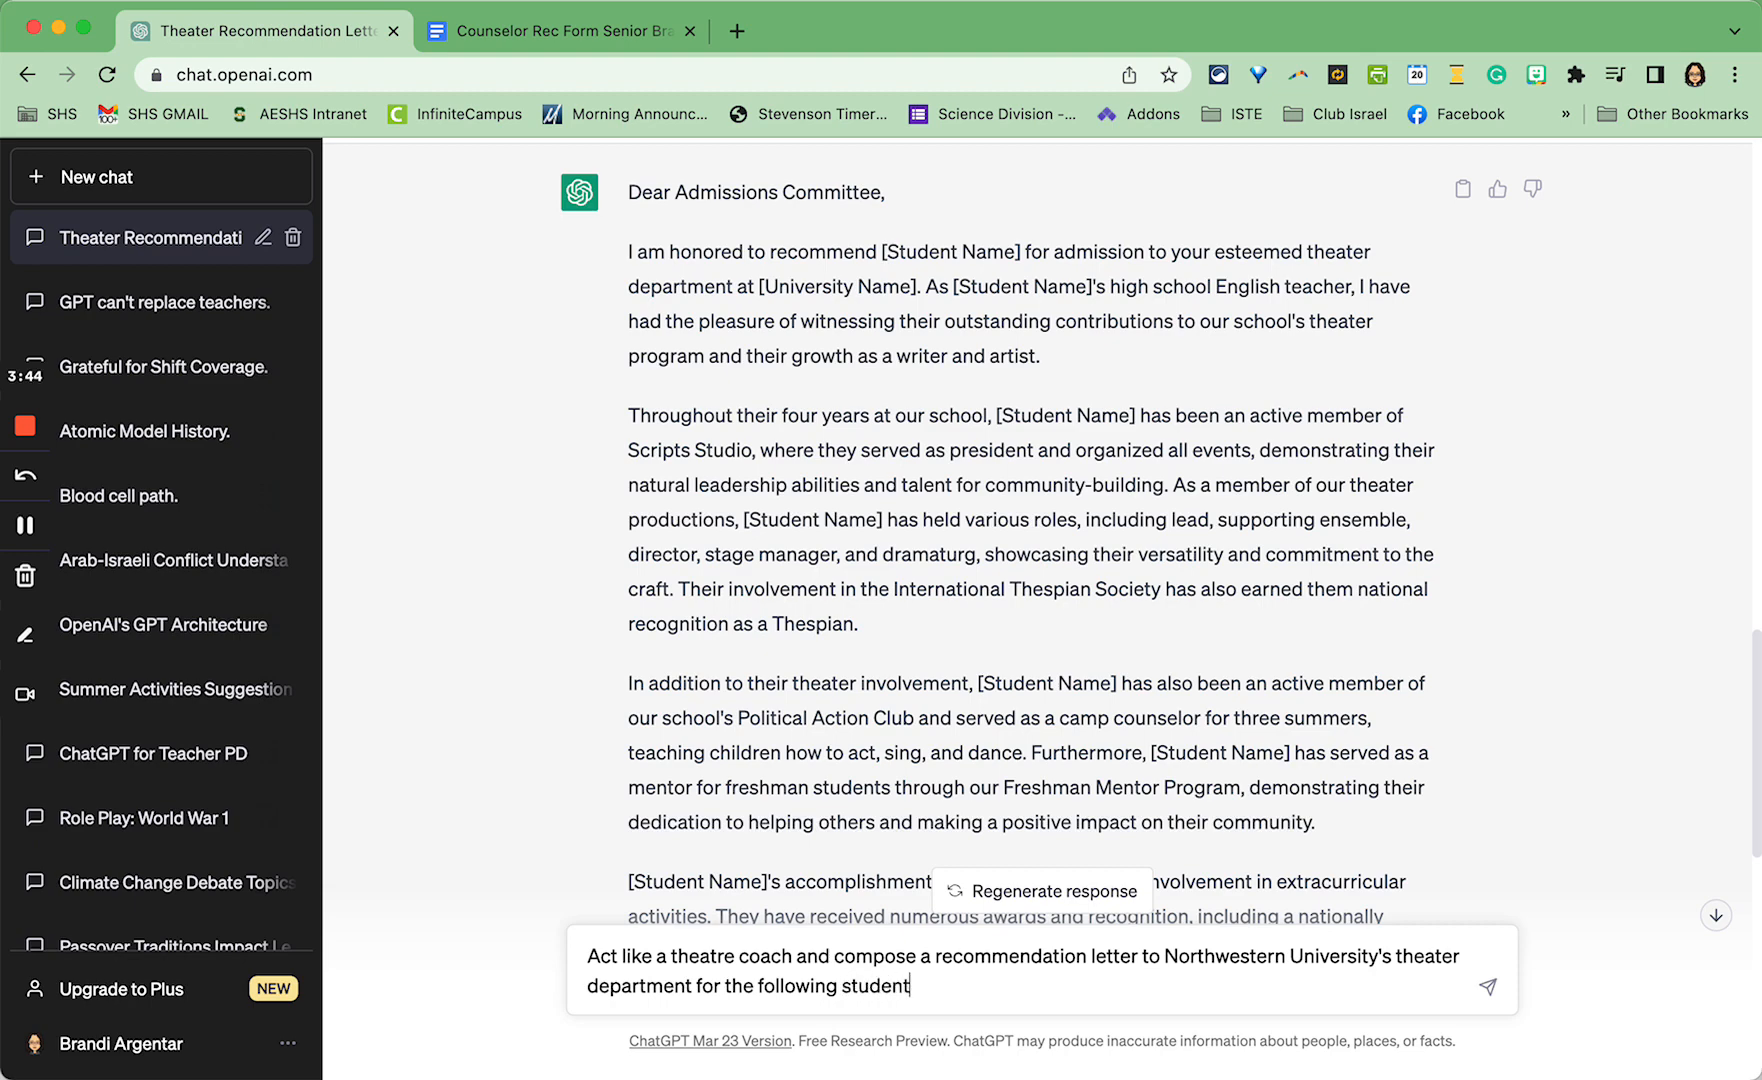
Step: End the prompt with a period, paste the copied brag sheet answers after it, and send the message
text(.)
key(super+v)
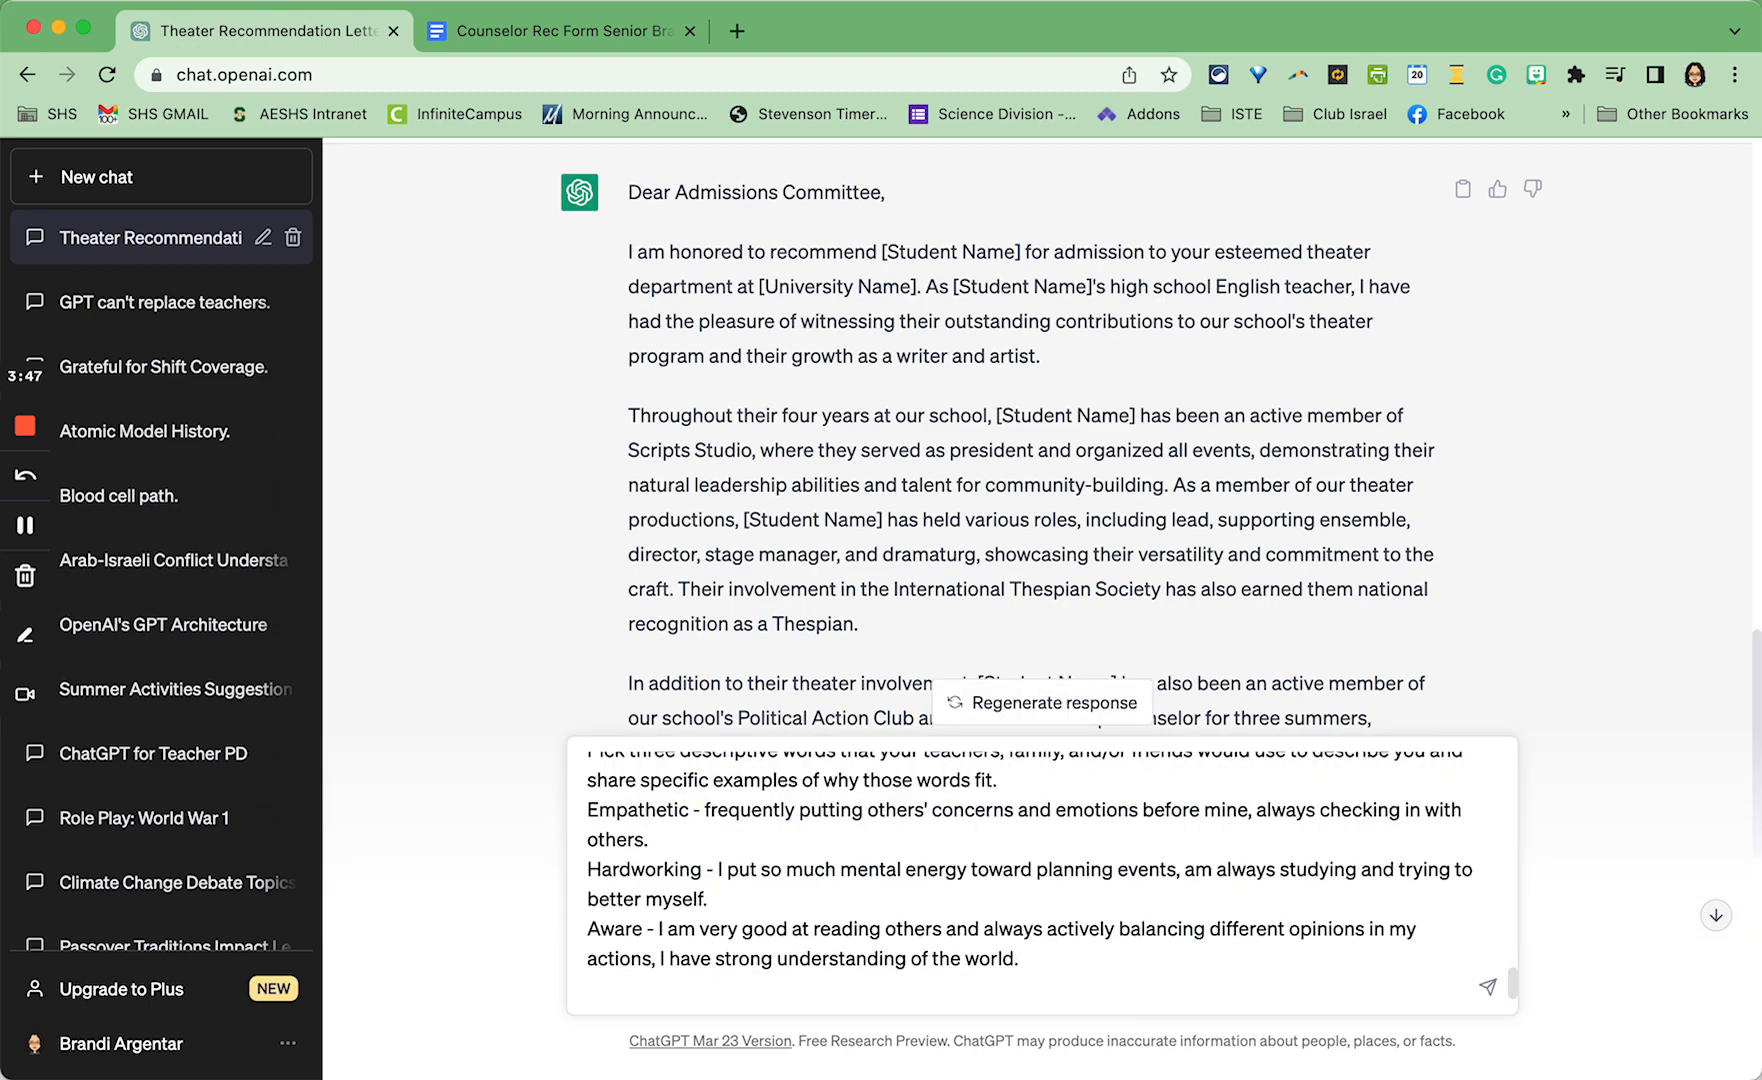
key(Return)
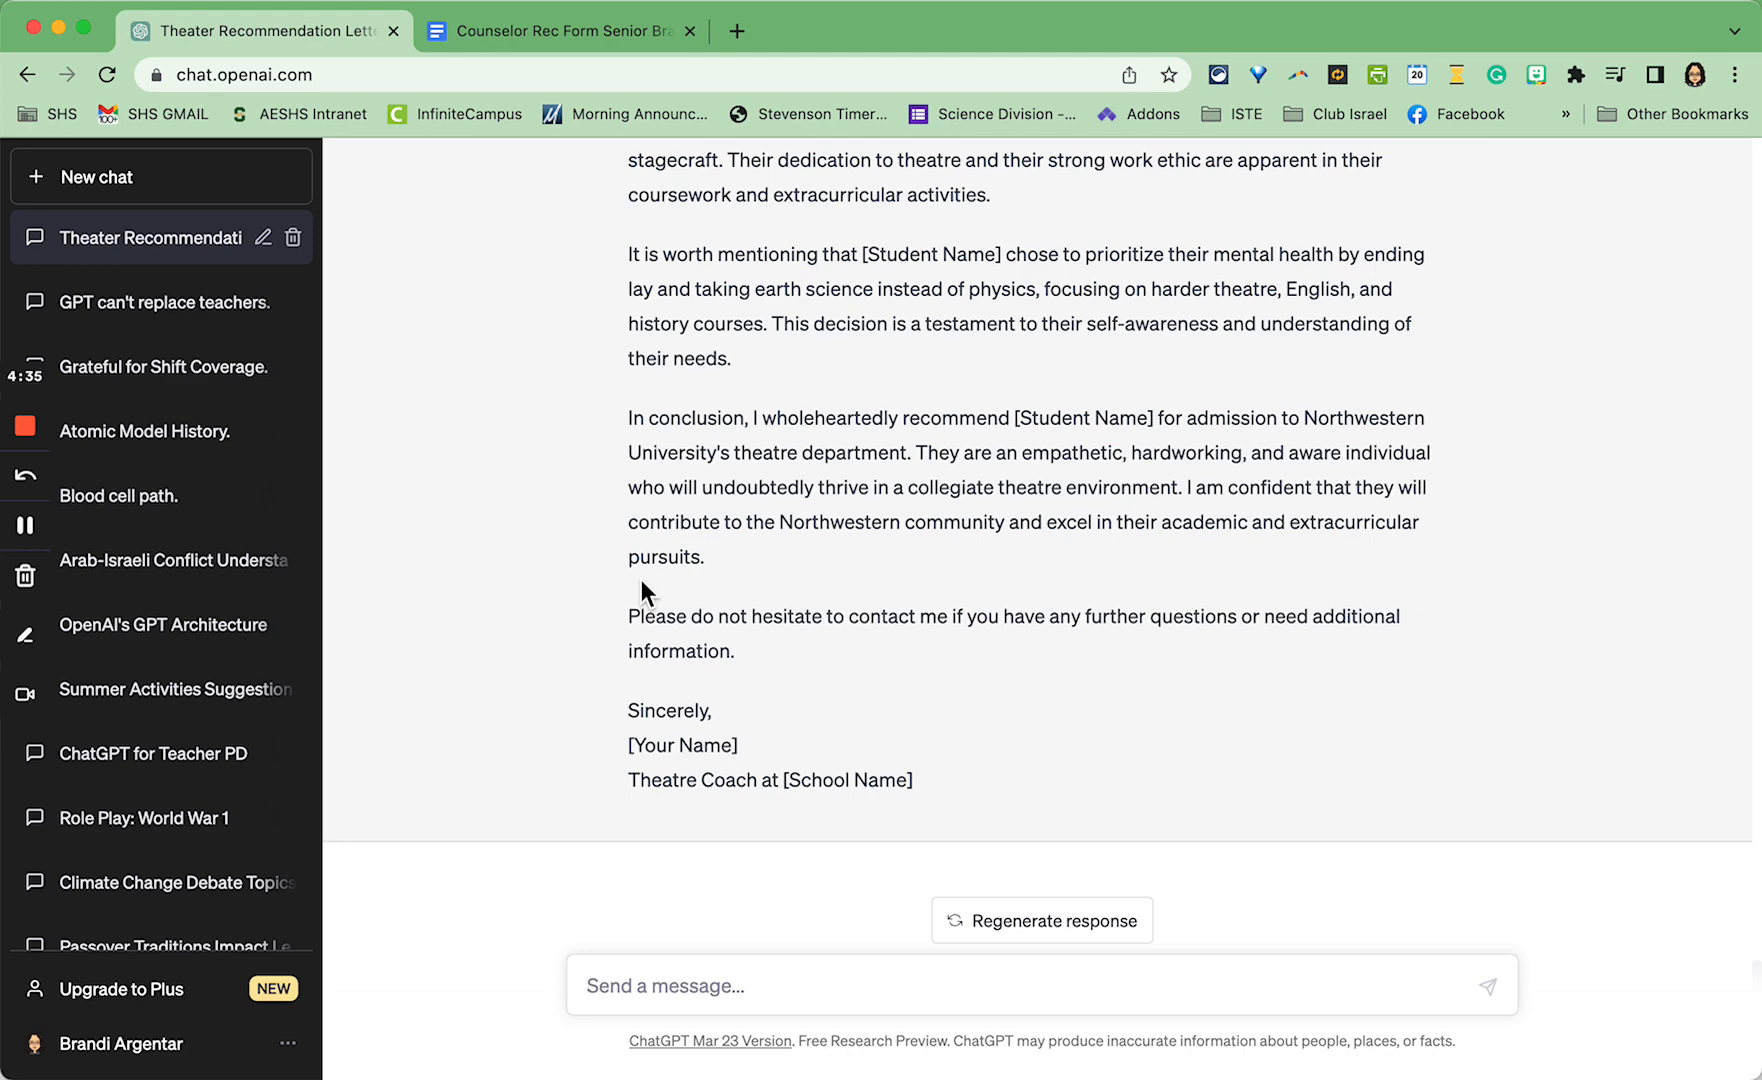
Step: Read the generated theatre coach letter to Northwestern University from its greeting through the closing signature
scroll(641, 580, up, 5)
scroll(641, 580, up, 4)
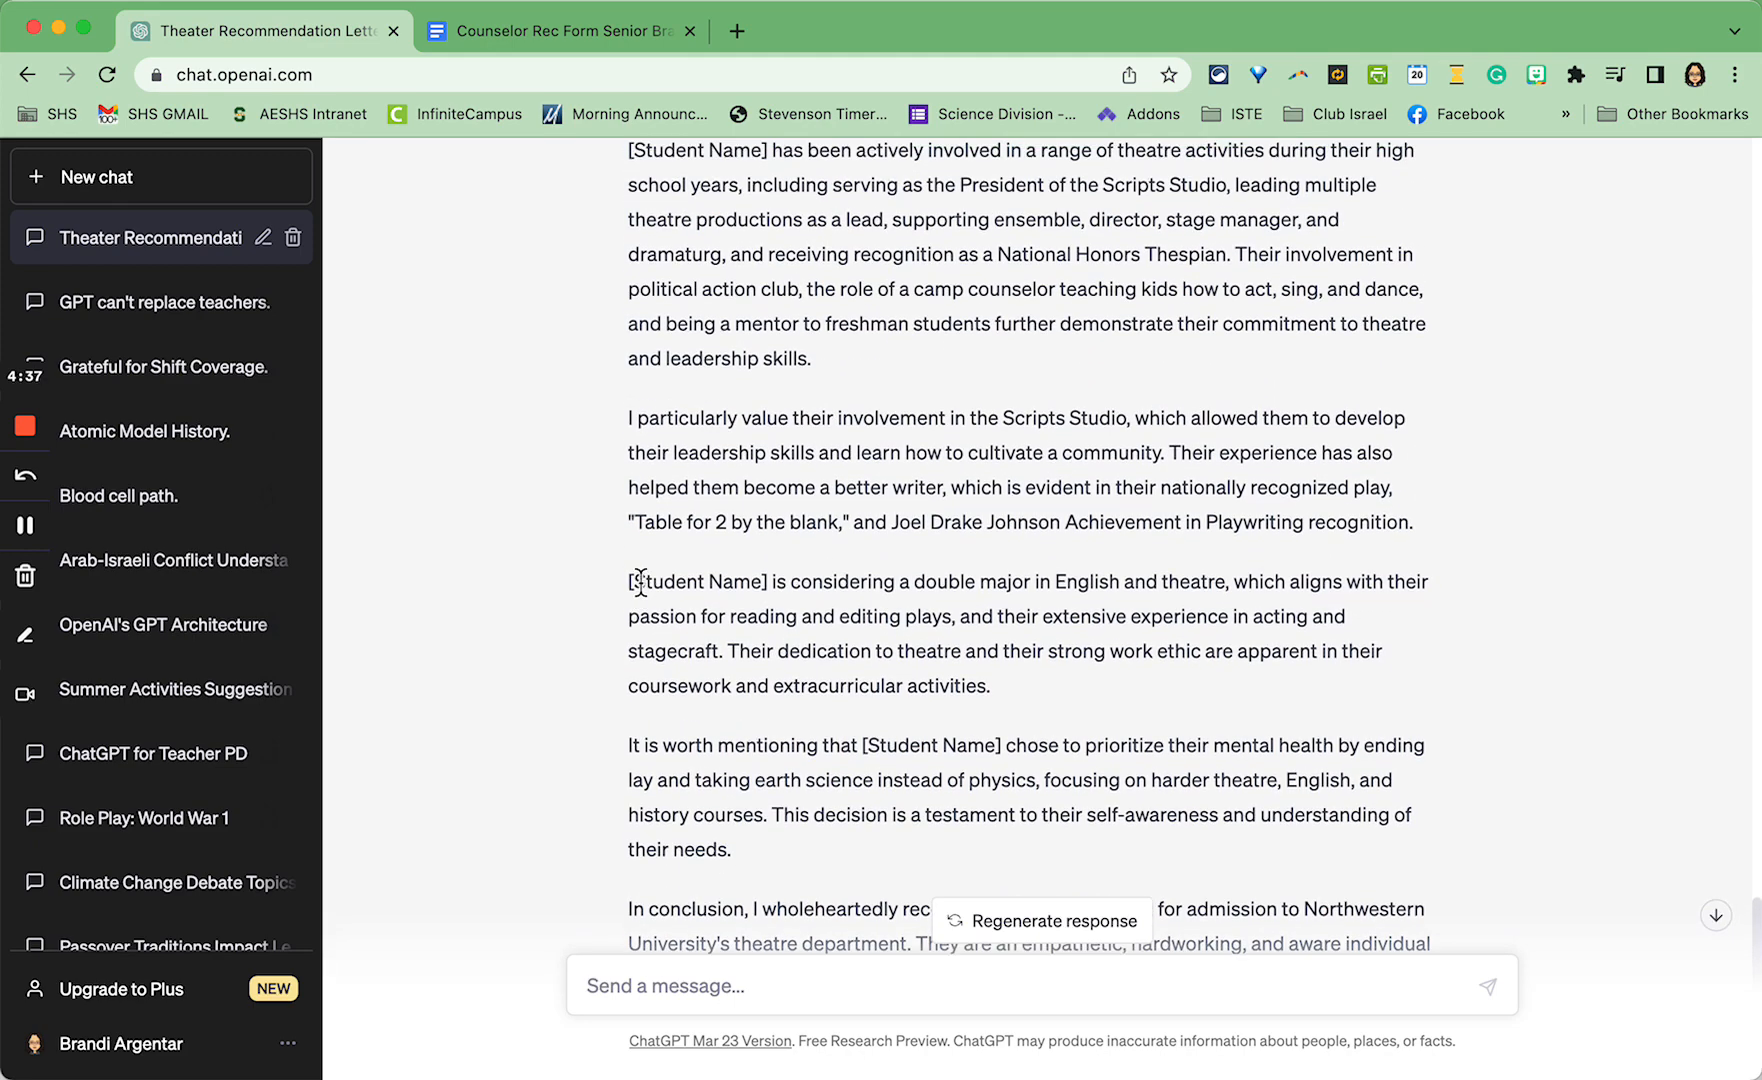
scroll(638, 577, down, 2)
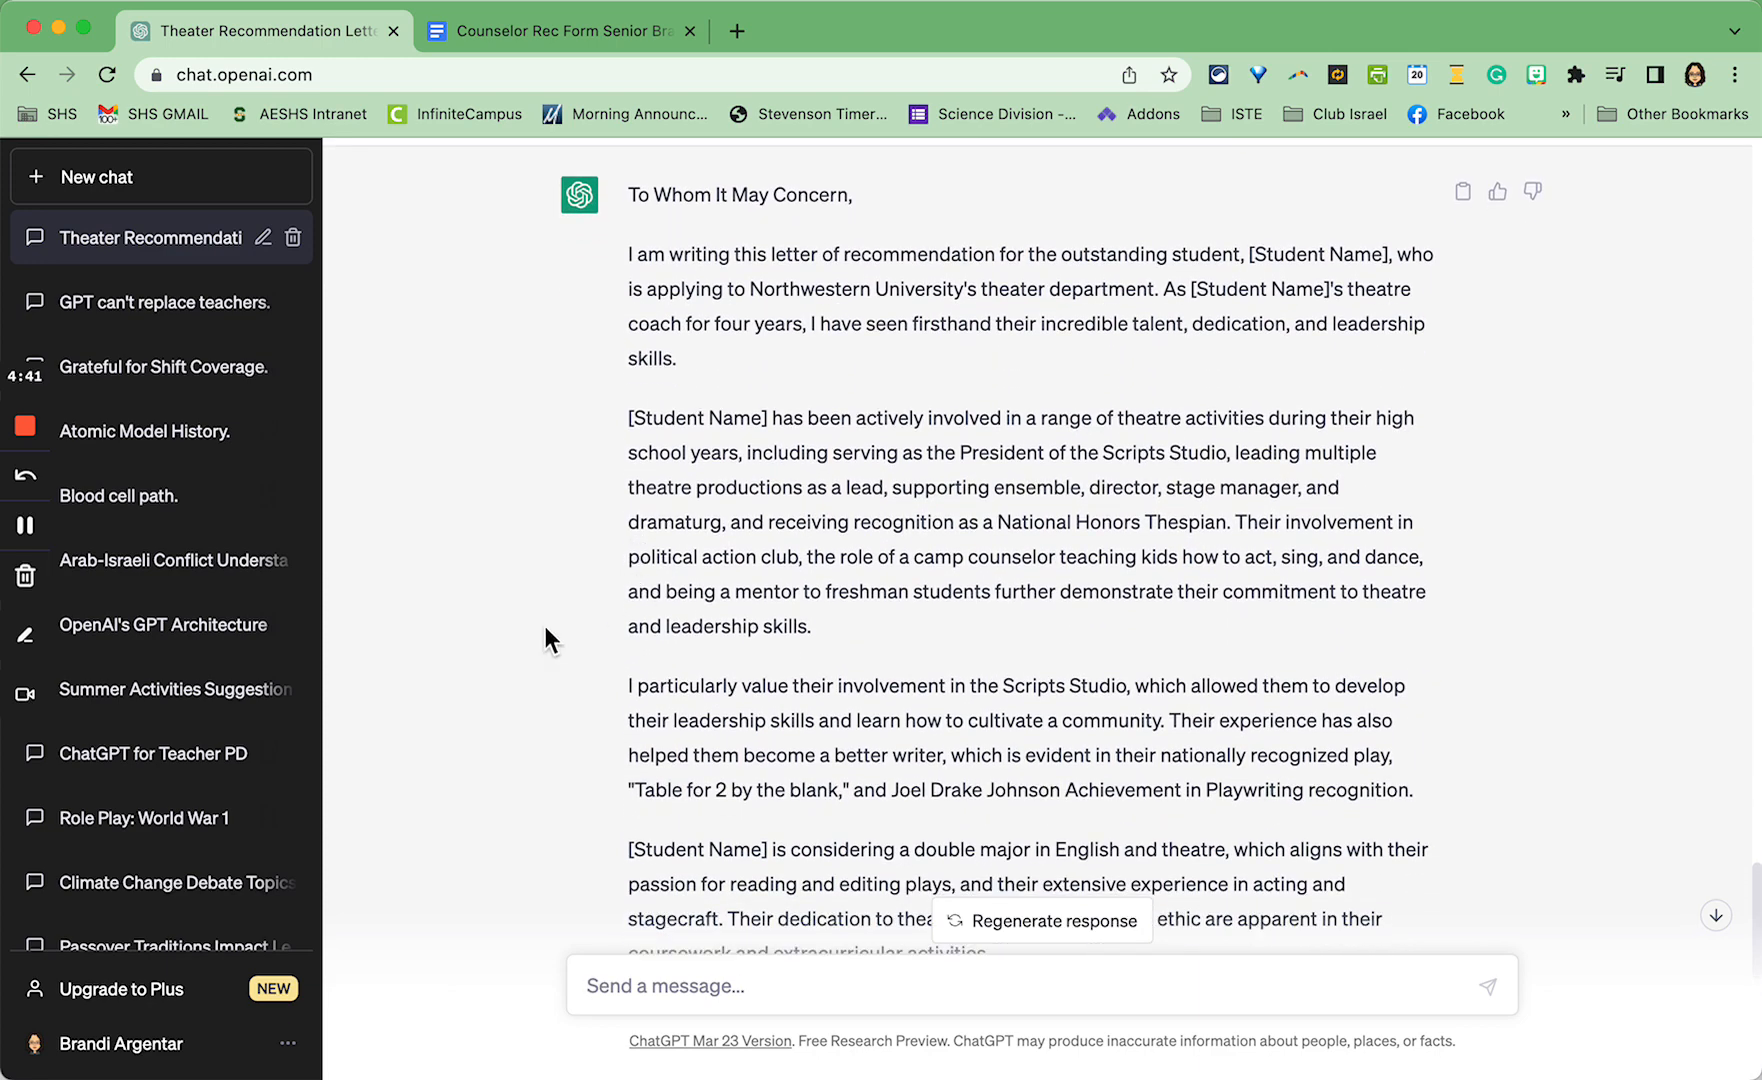
scroll(545, 626, down, 1)
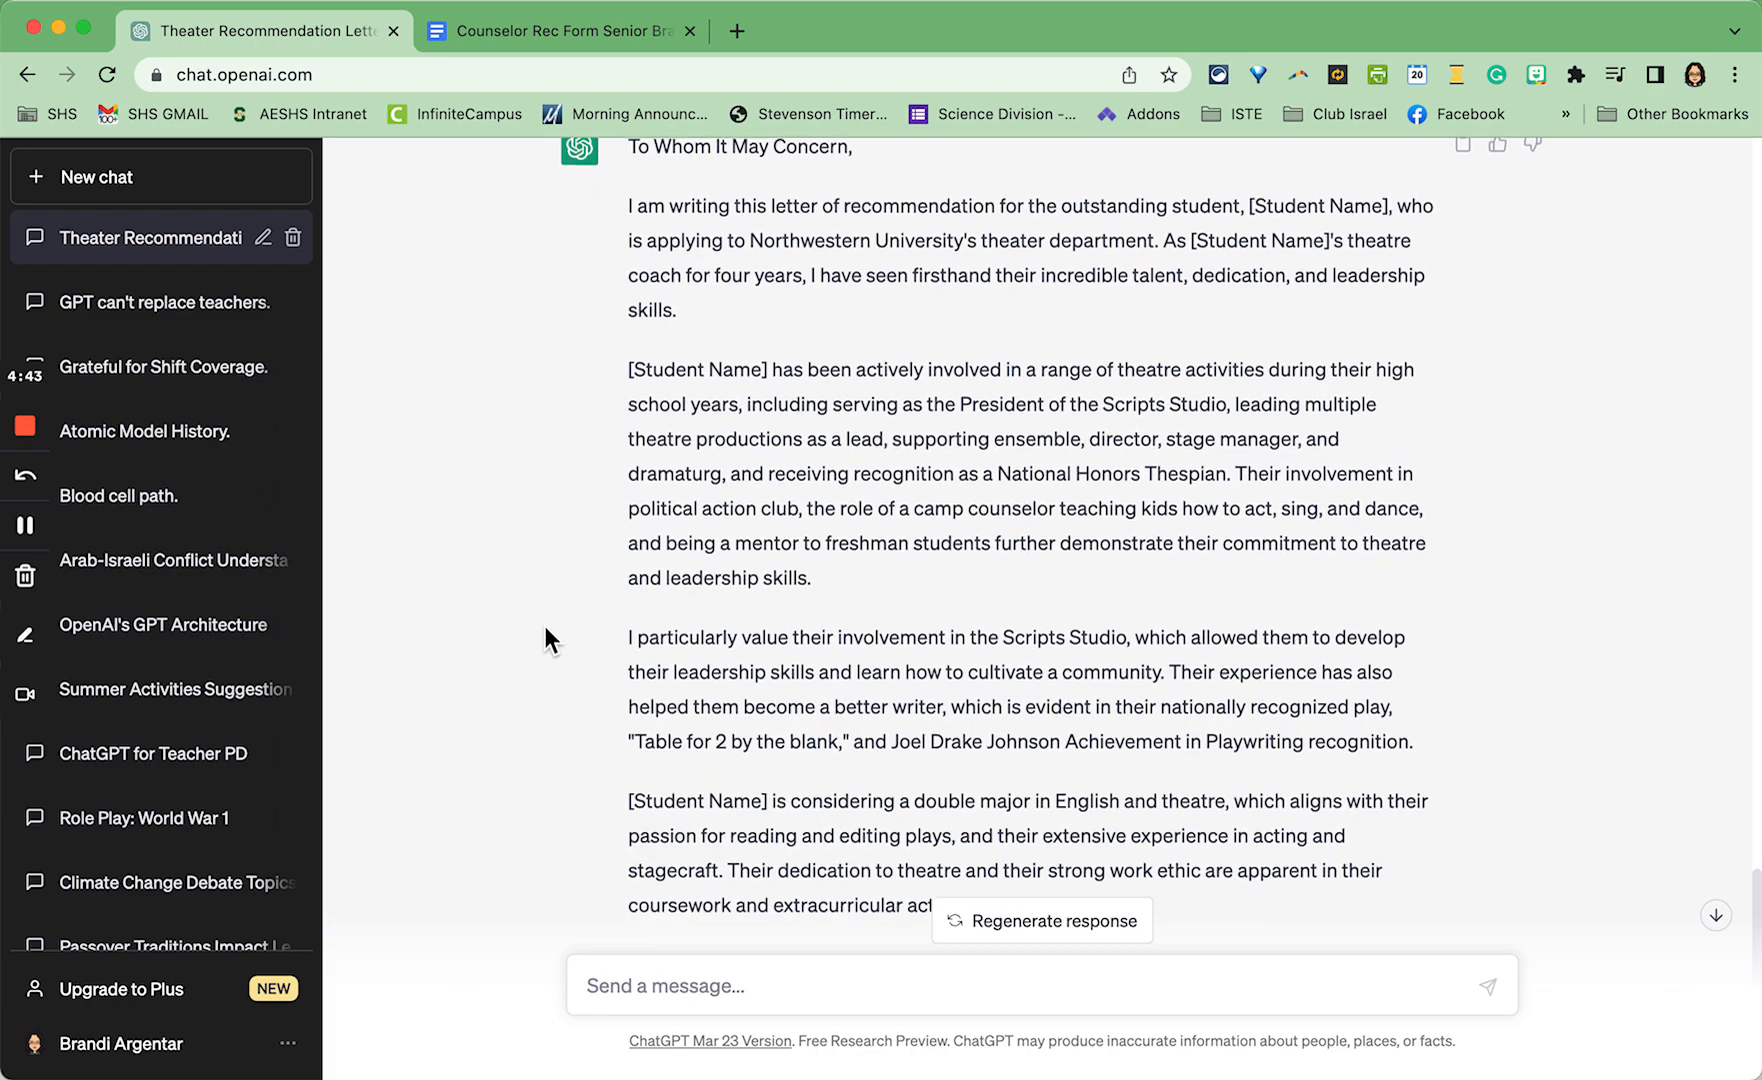
scroll(545, 626, down, 2)
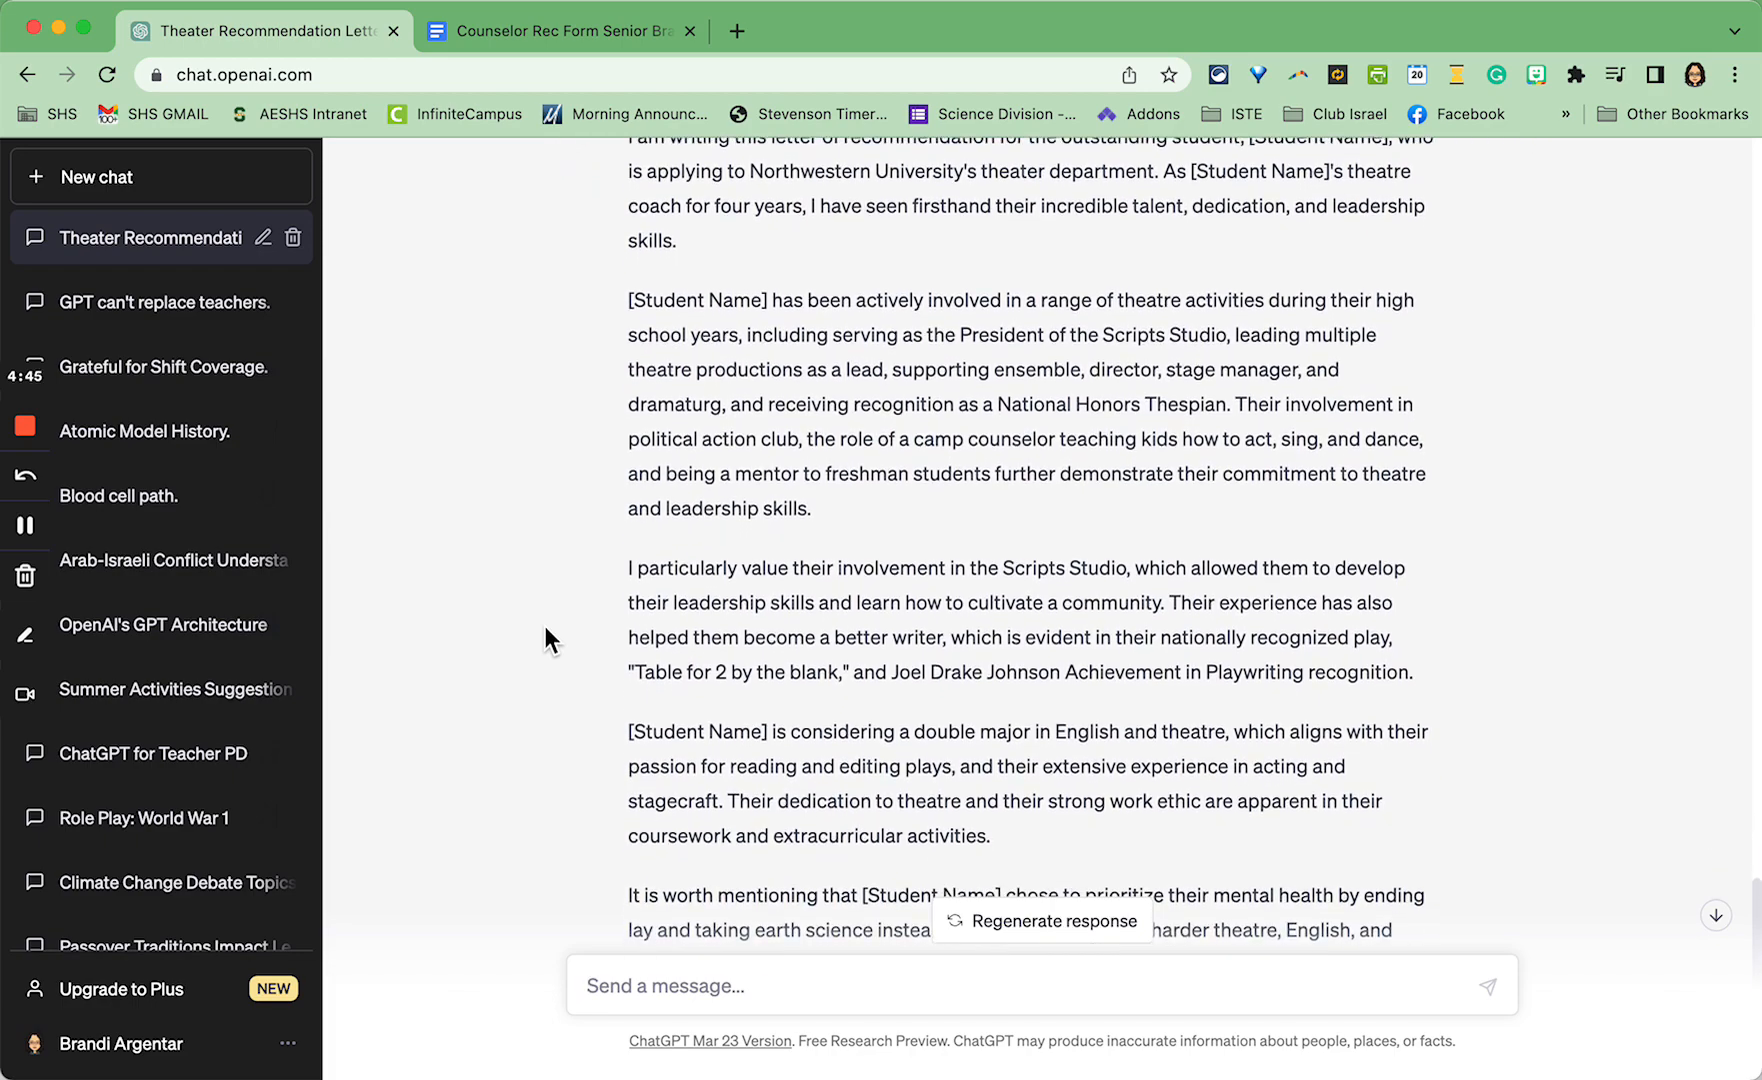
scroll(545, 626, down, 3)
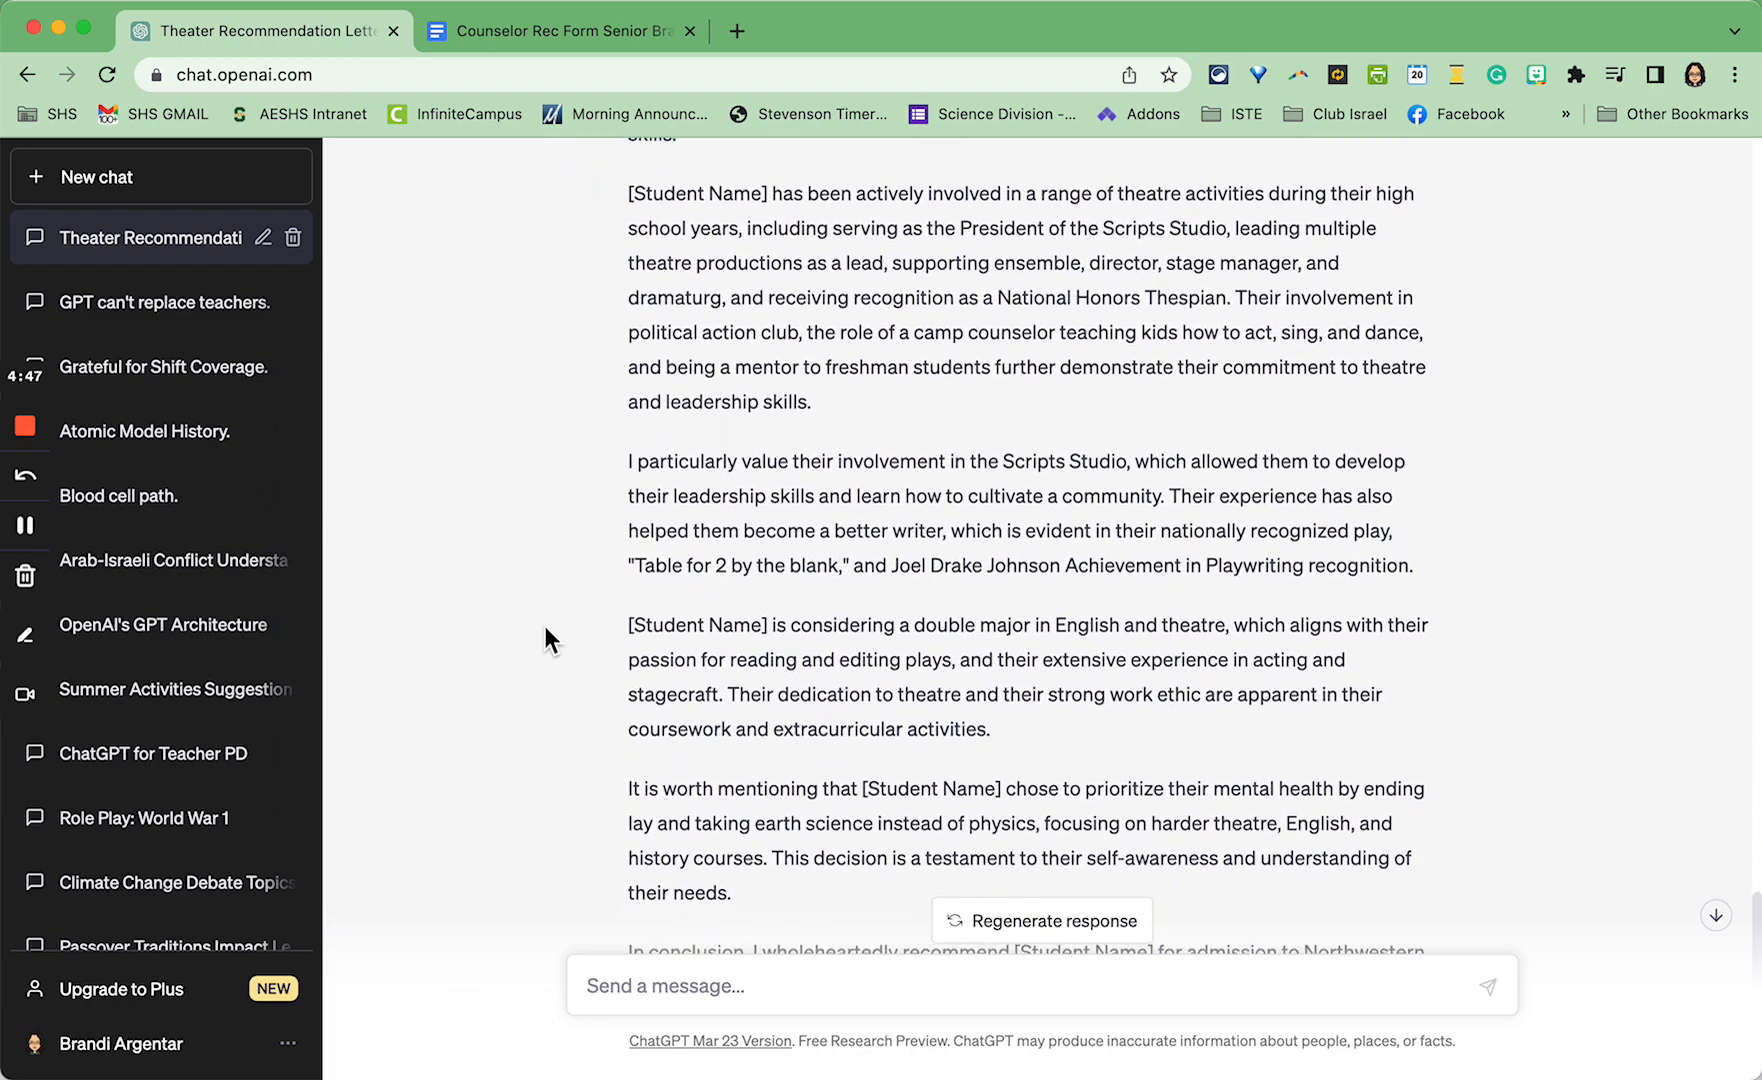
scroll(545, 626, down, 3)
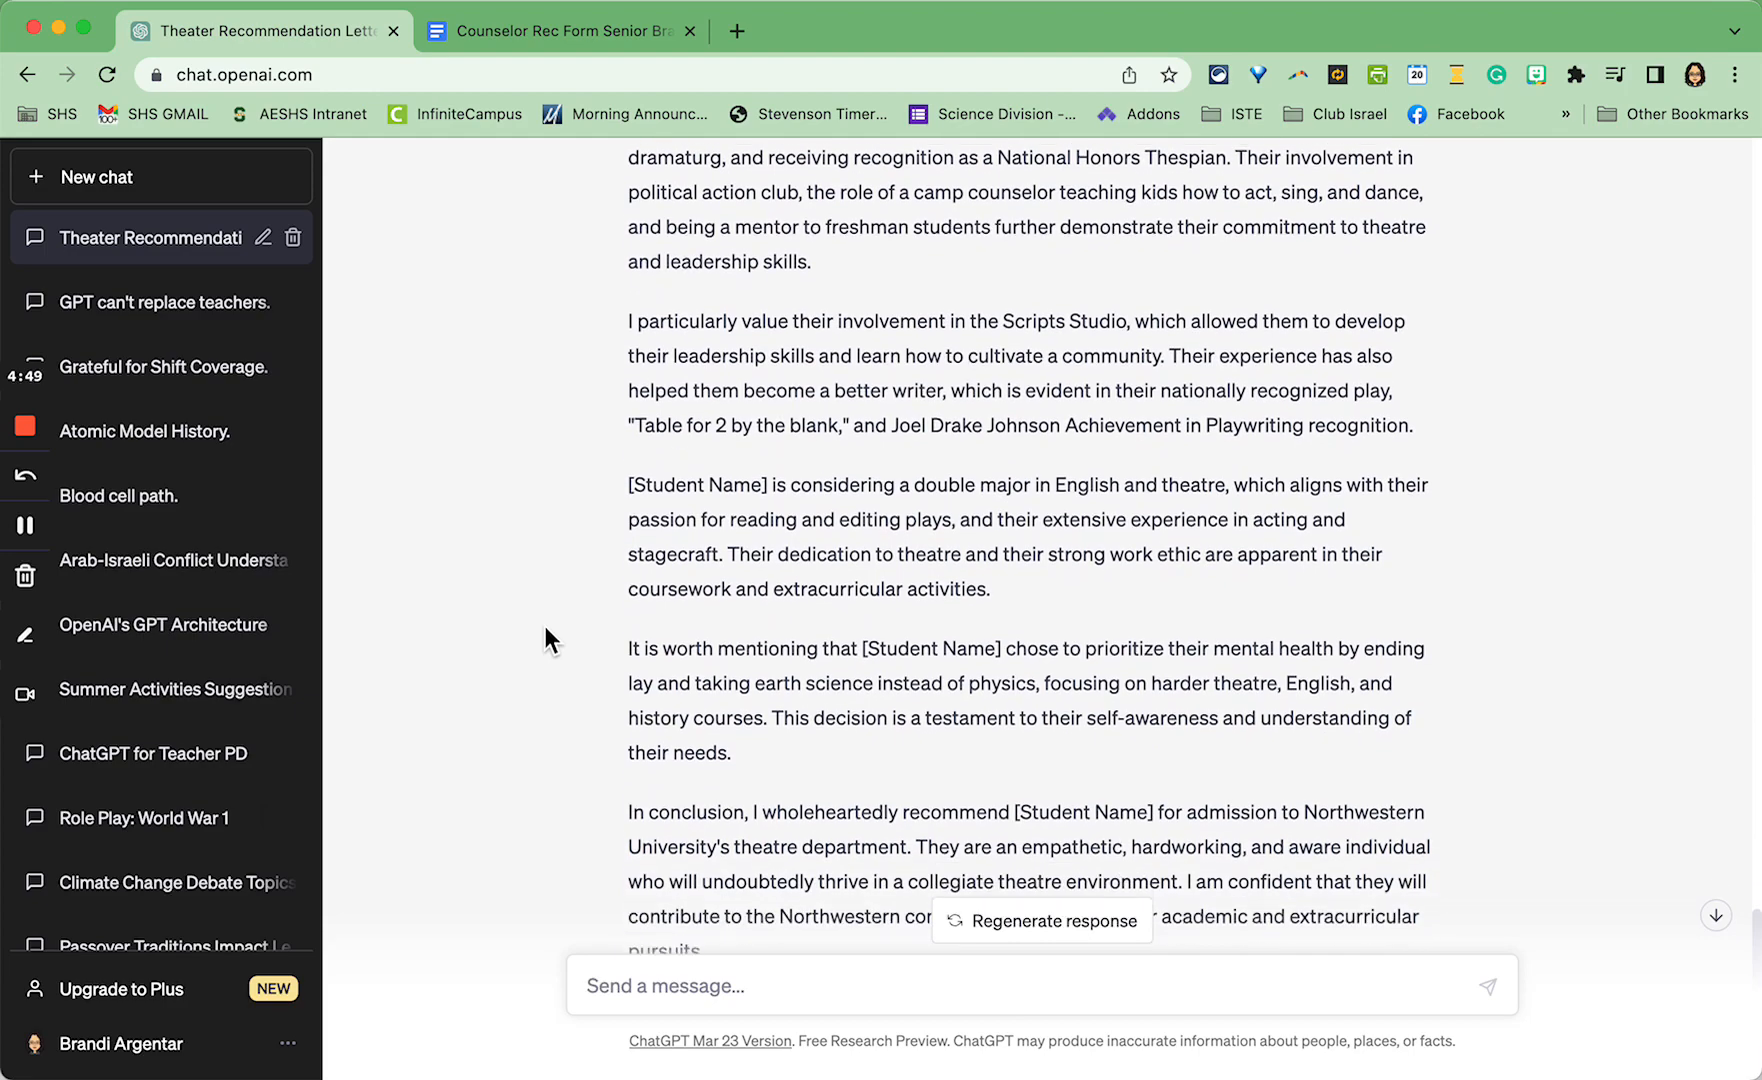
scroll(545, 626, down, 3)
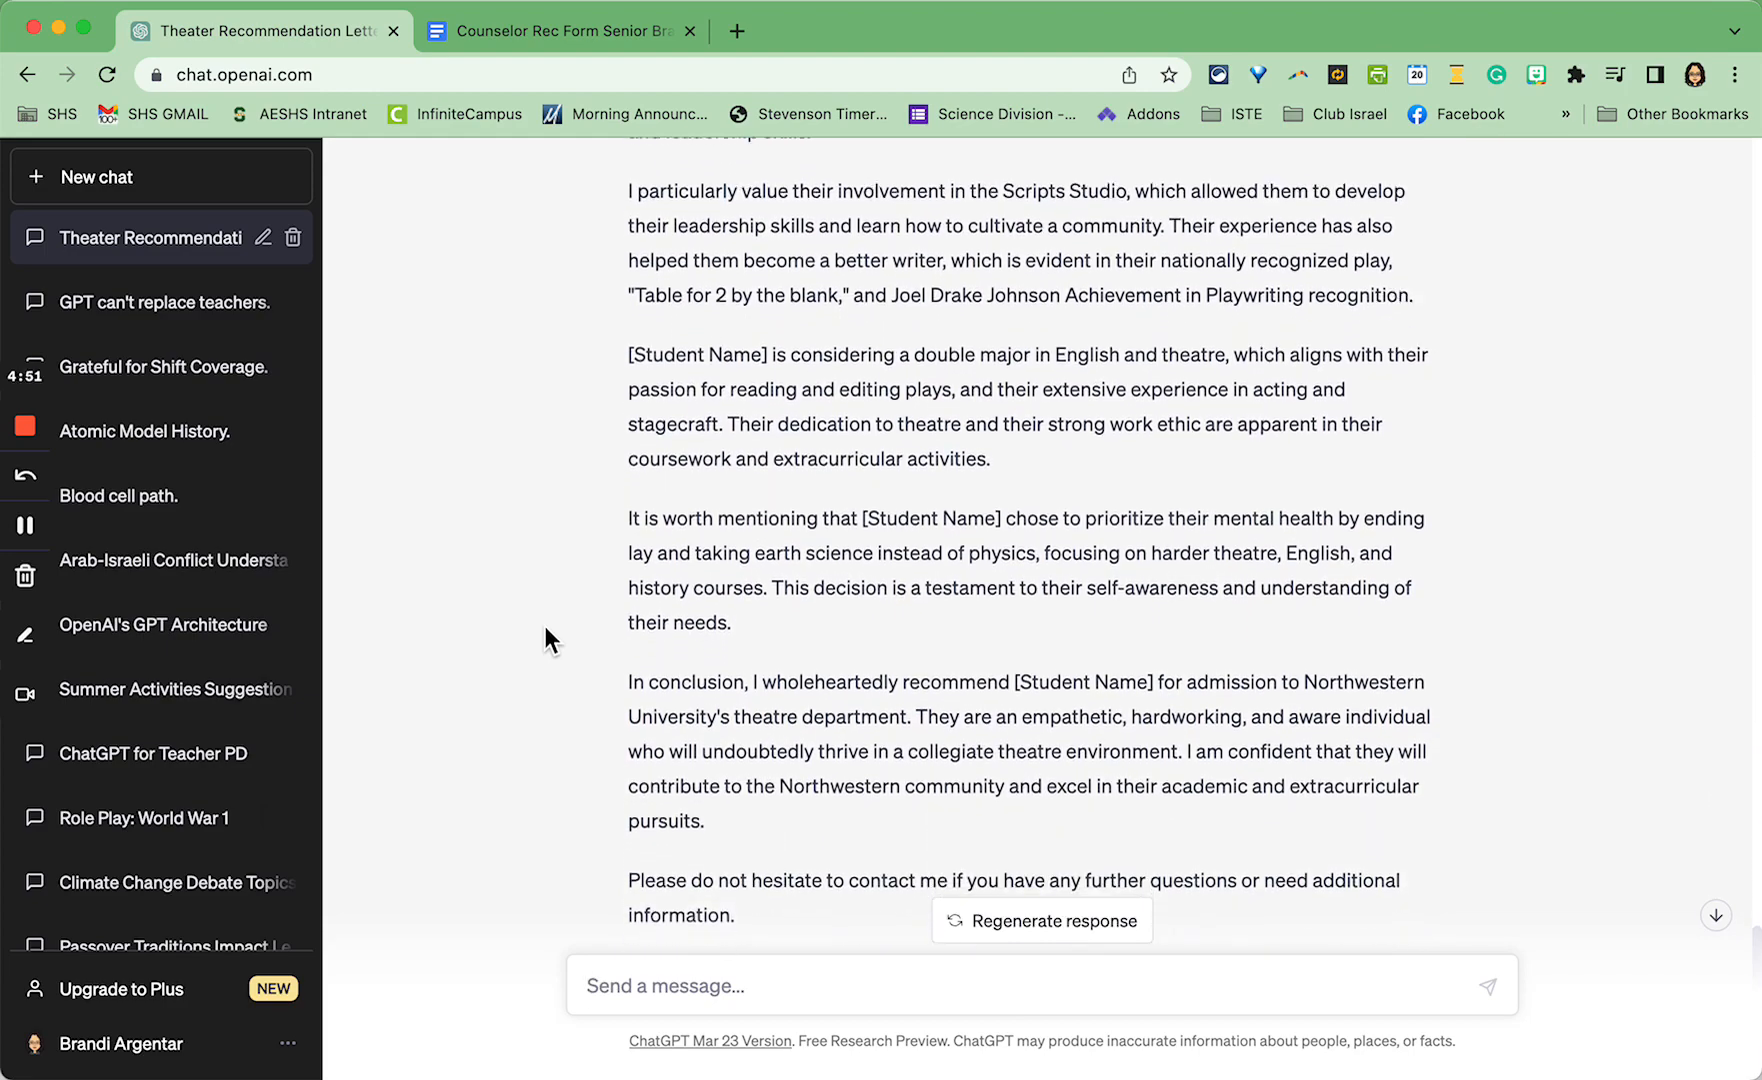
scroll(545, 626, down, 3)
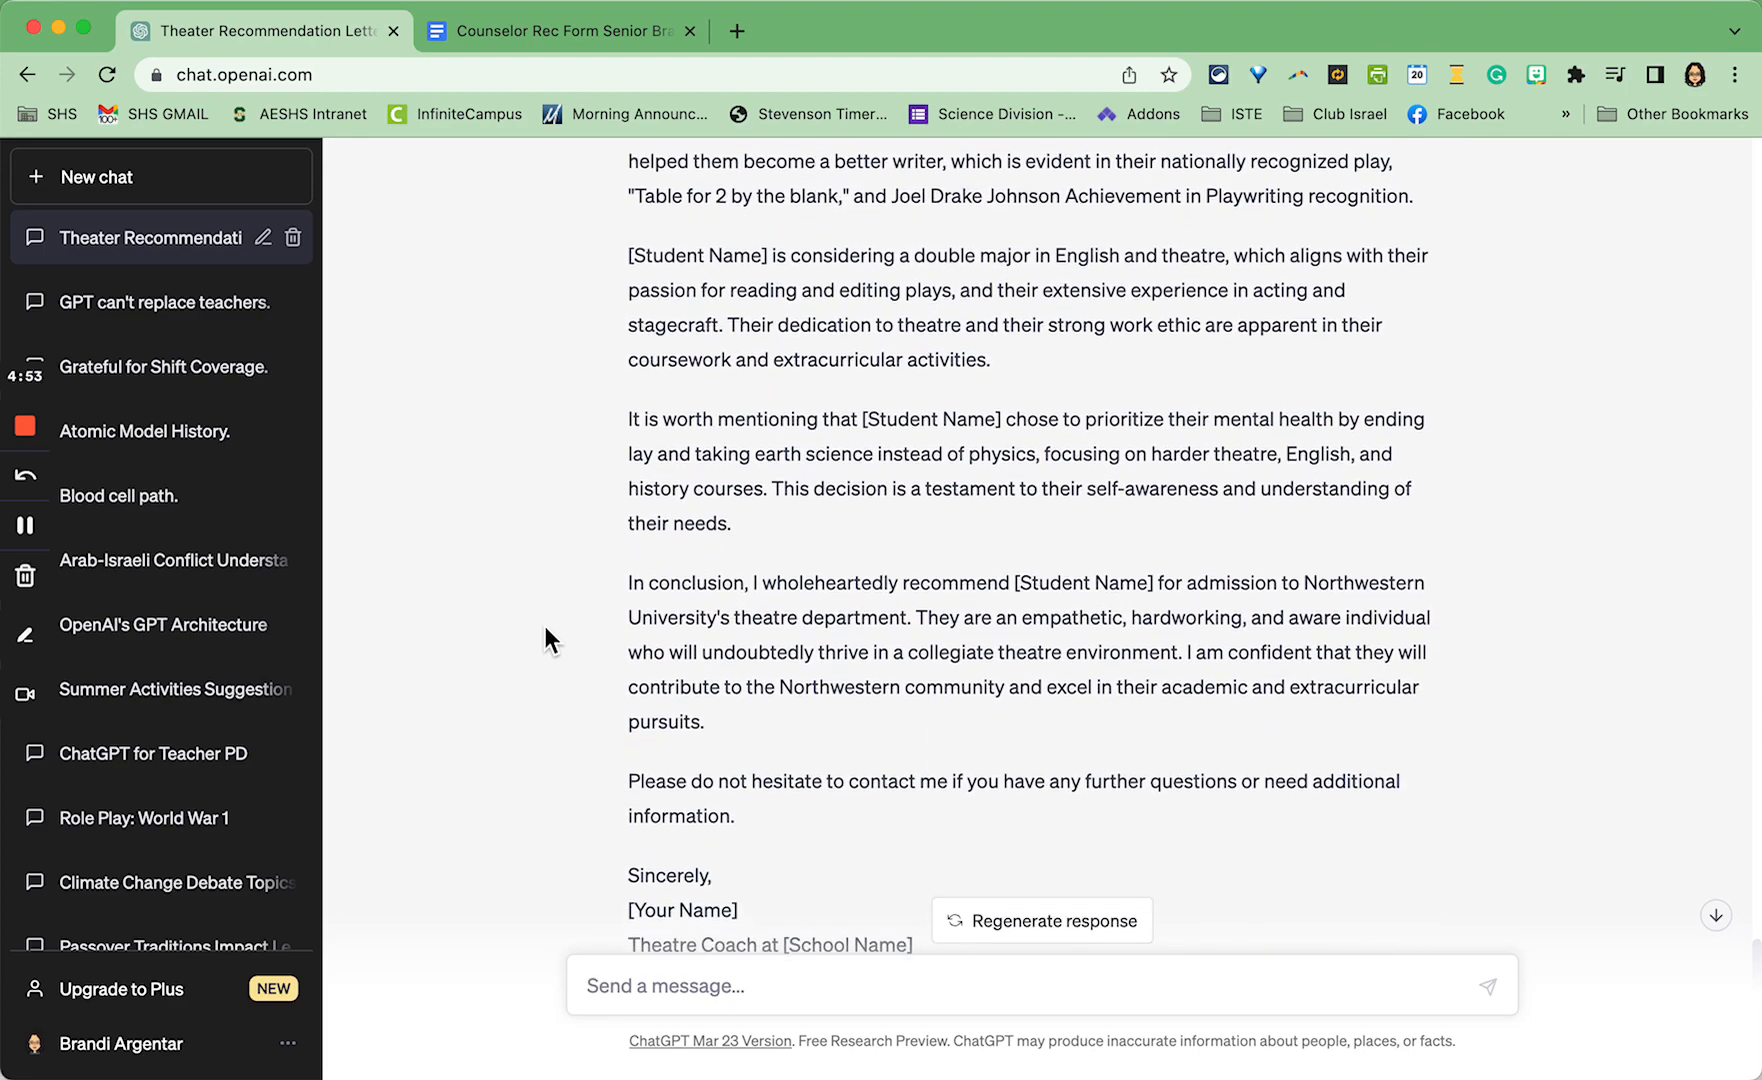
scroll(545, 626, down, 3)
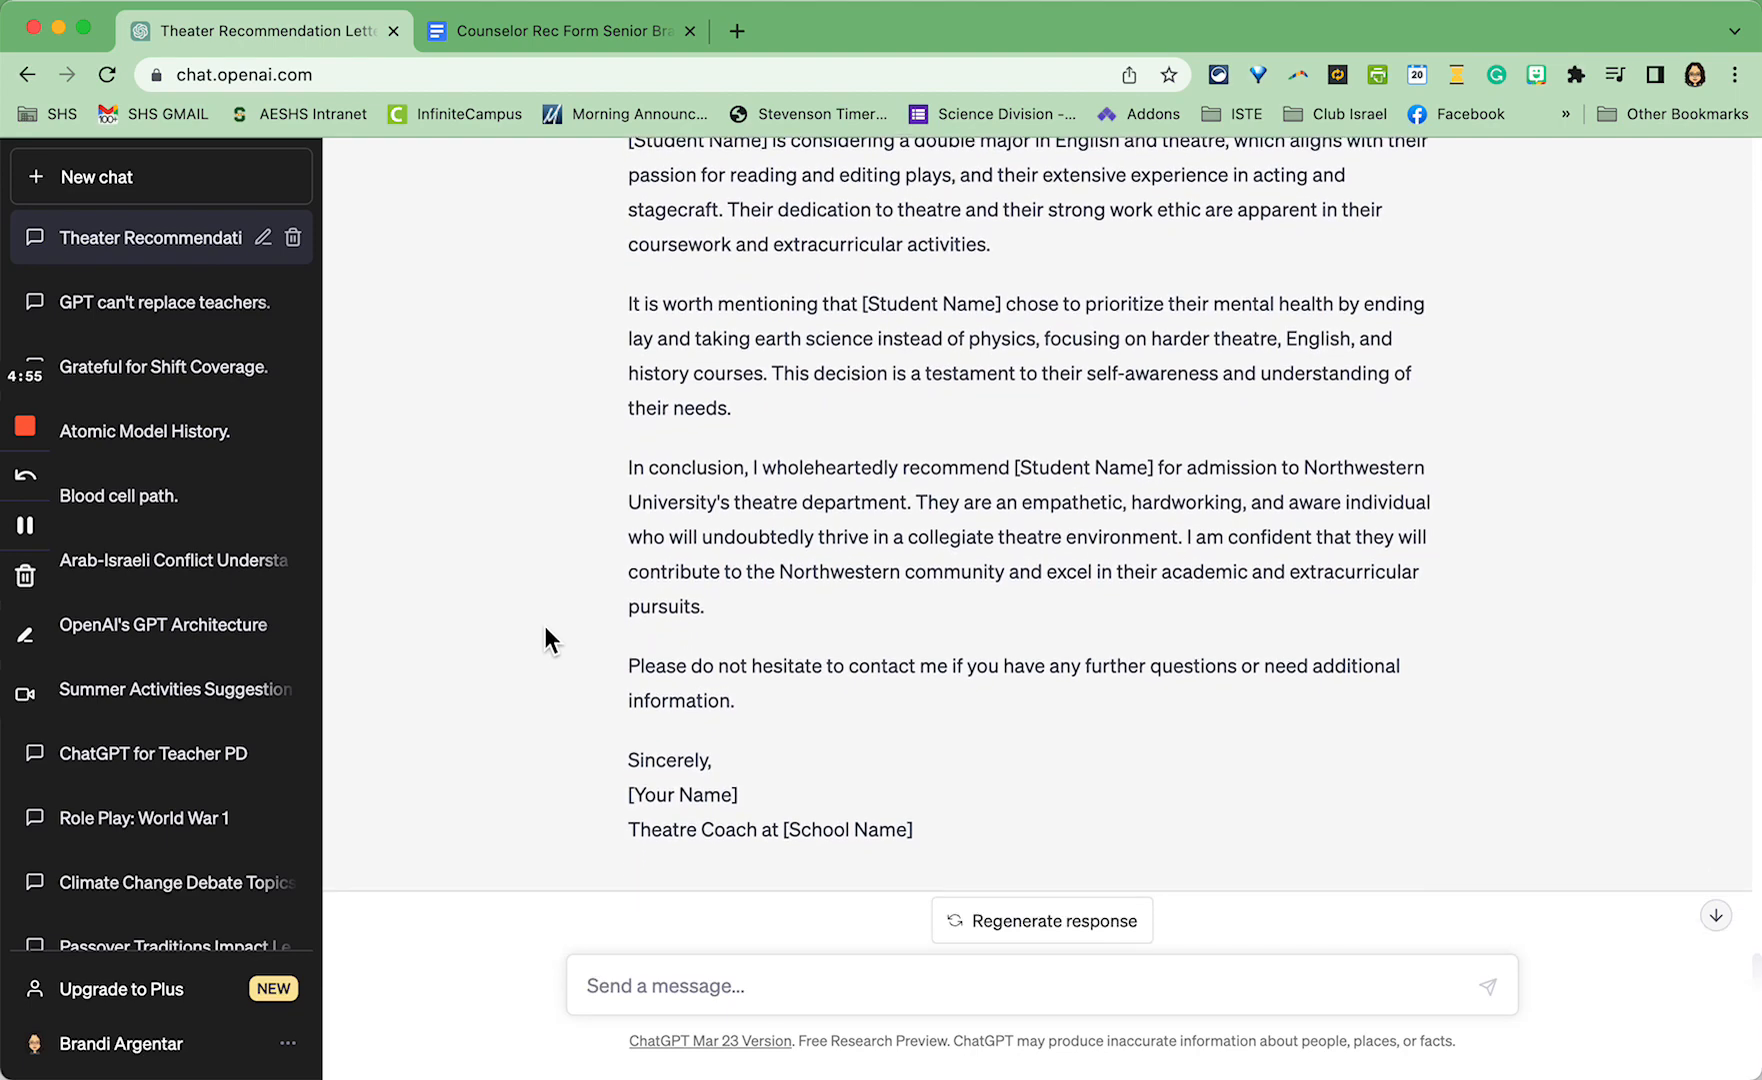